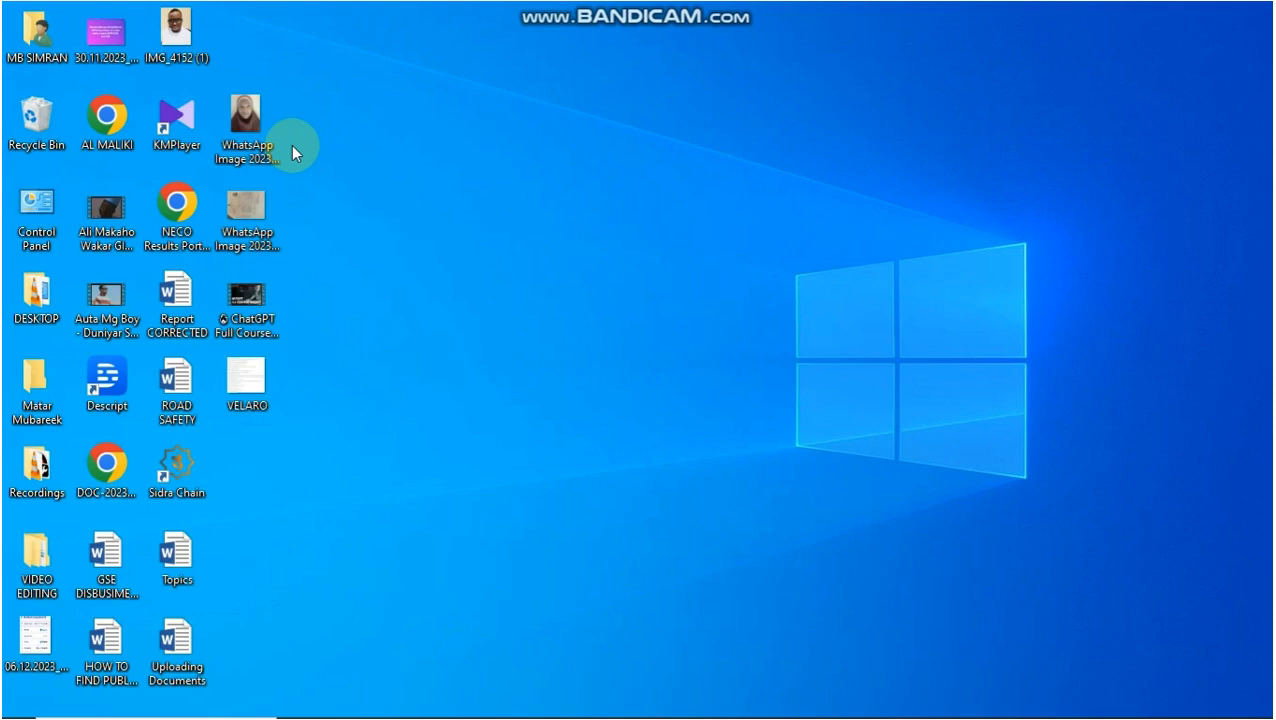
Switch to the Wheel of Names browser window and spin the wheel once, closing the winner announcement without removing the entry
{"action": "key", "text": "super+Tab"}
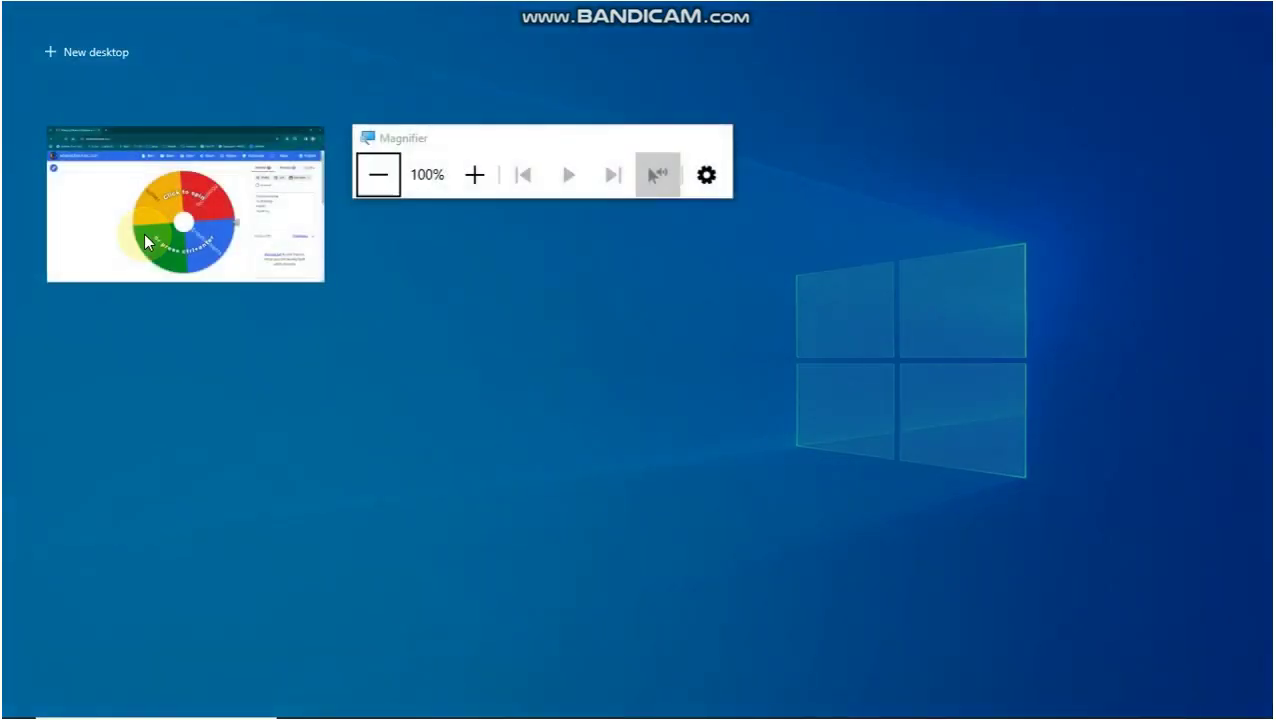
{"action": "left_click", "coordinate": [261, 189]}
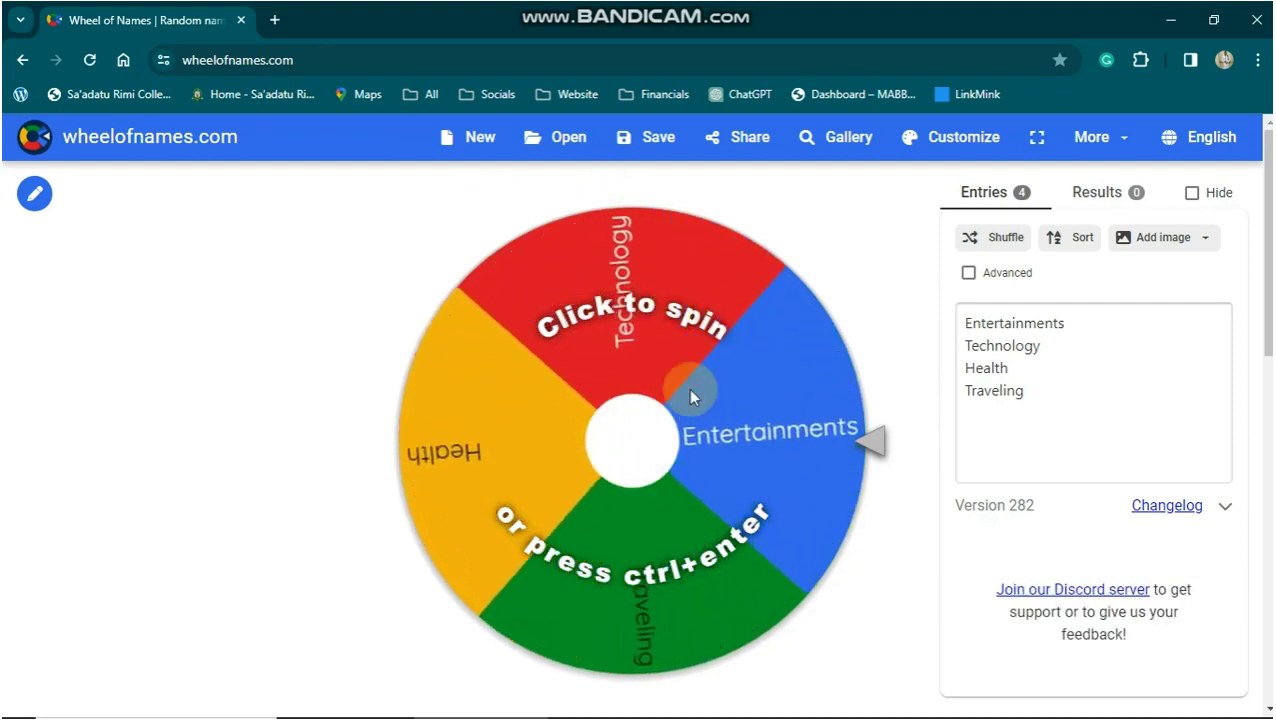
{"action": "left_click_drag", "start_coordinate": [760, 450], "coordinate": [749, 380]}
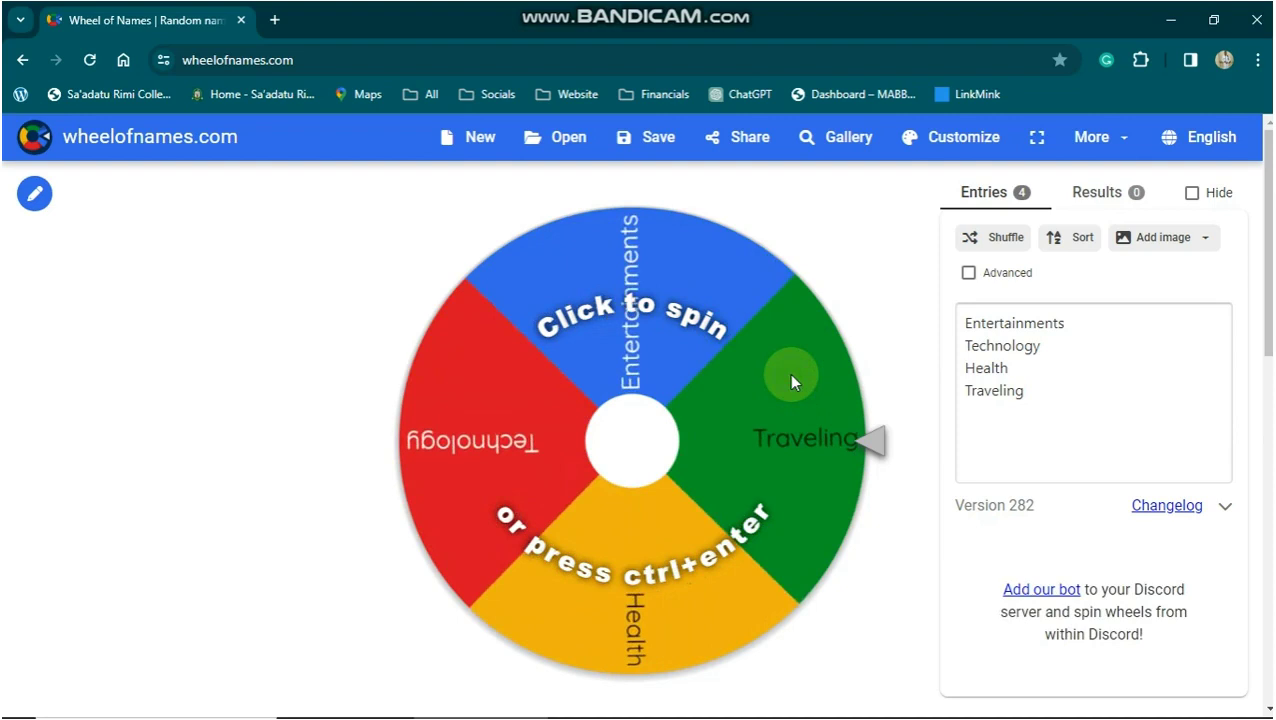
{"action": "left_click", "coordinate": [791, 376]}
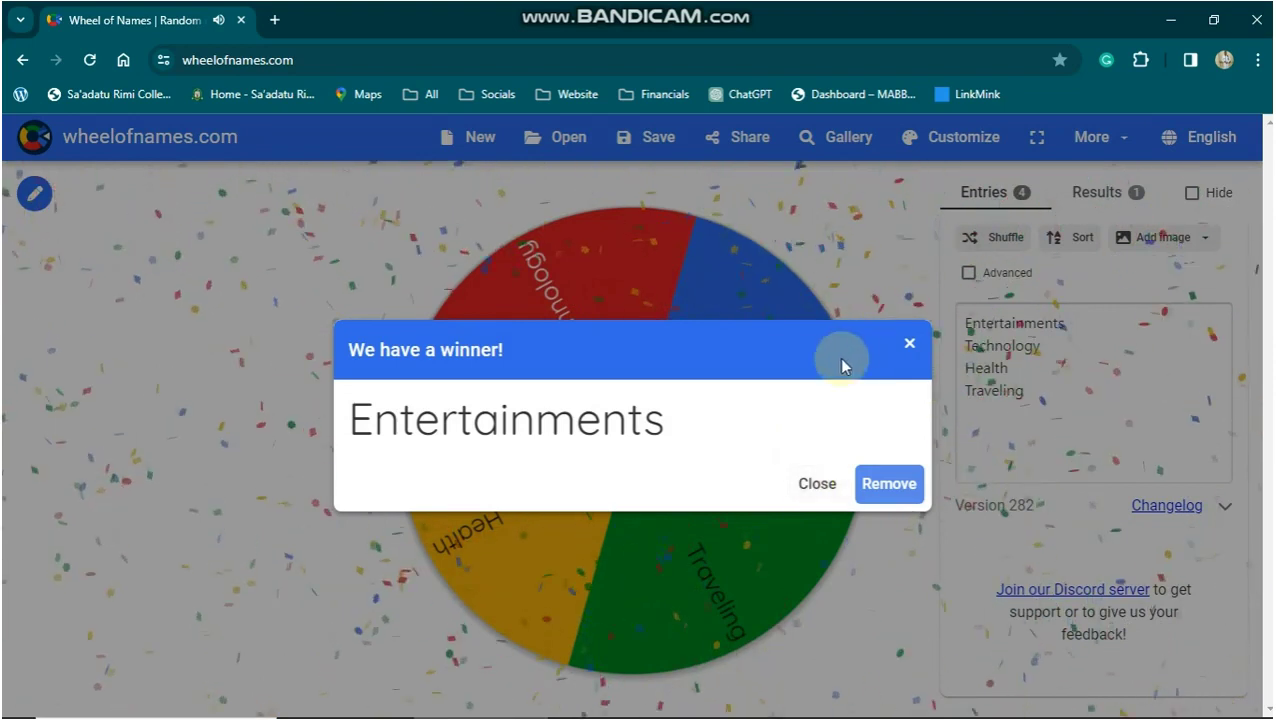
{"action": "left_click", "coordinate": [814, 484]}
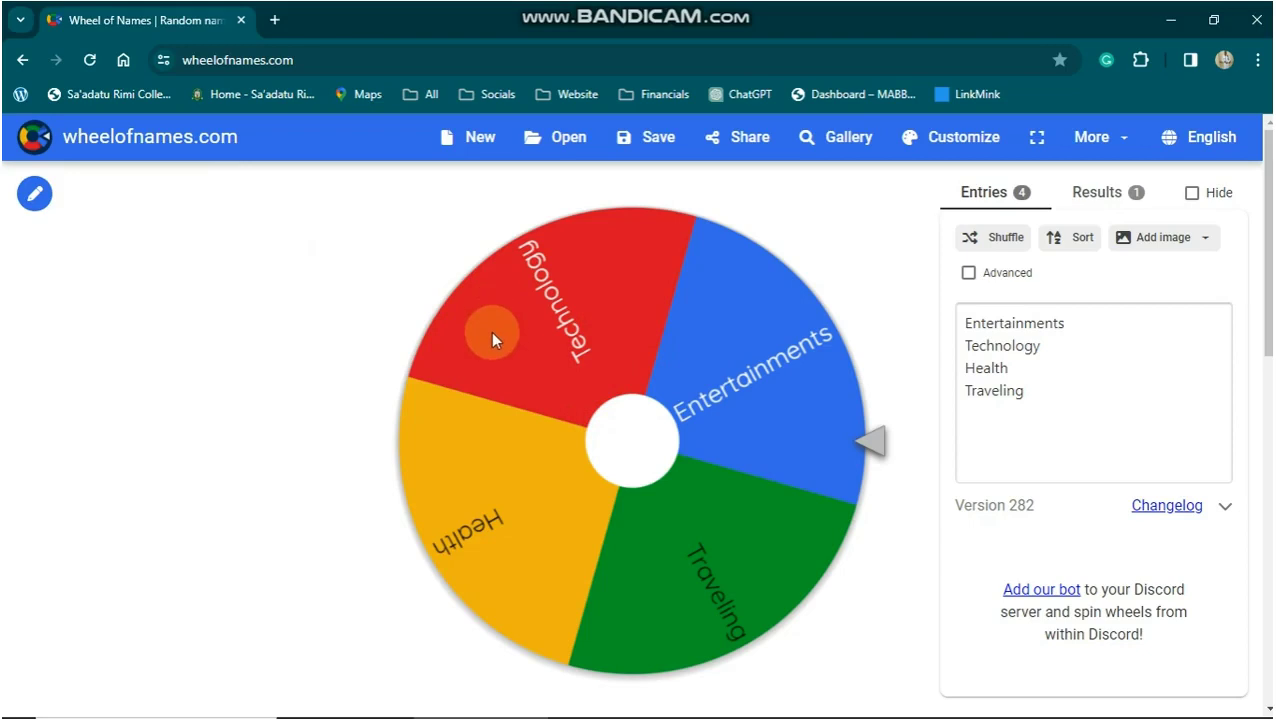
Open google.com in a new browser tab
{"action": "left_click", "coordinate": [273, 20]}
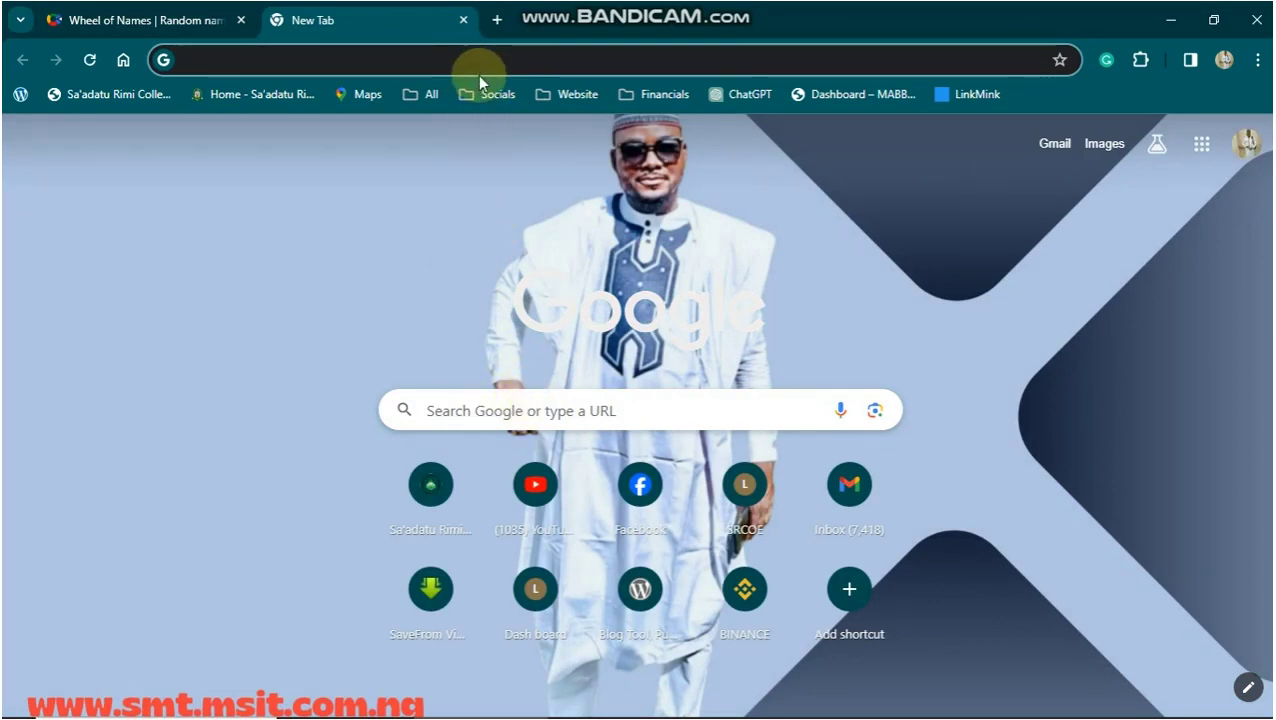
{"action": "type", "text": "google.com"}
{"action": "key", "text": "Return"}
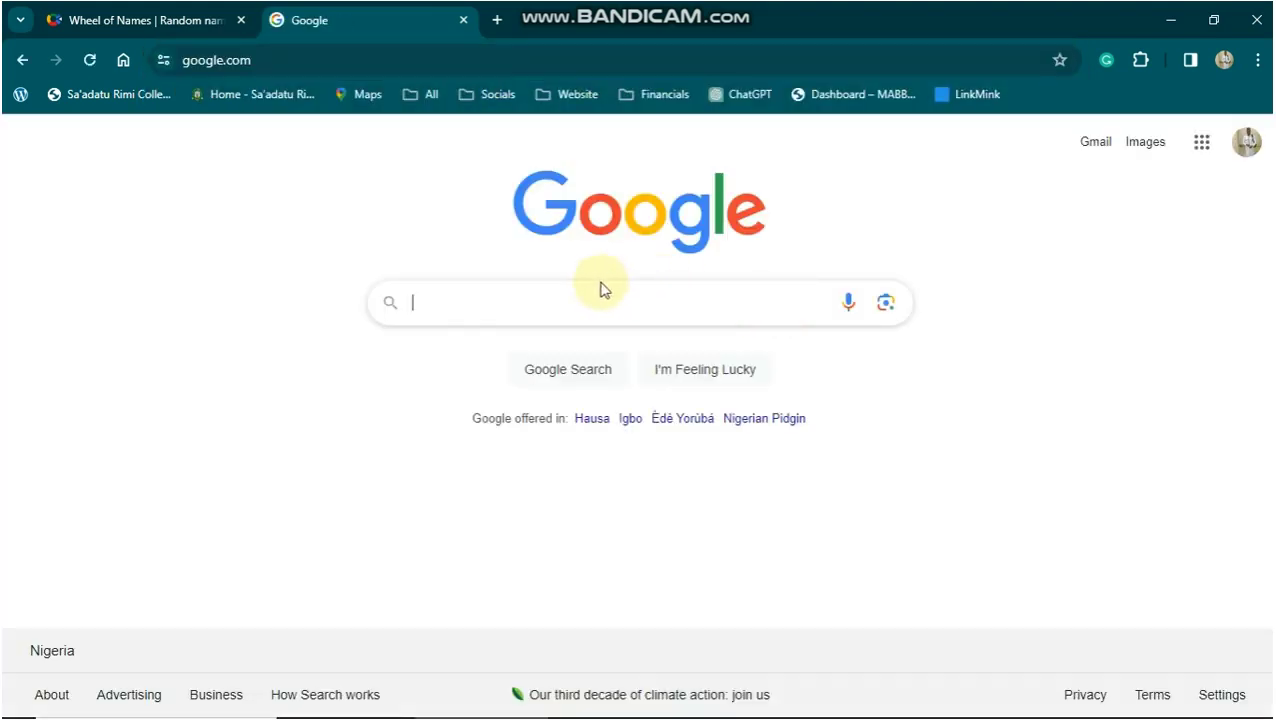
{"action": "left_click", "coordinate": [490, 313]}
{"action": "type", "text": "th"}
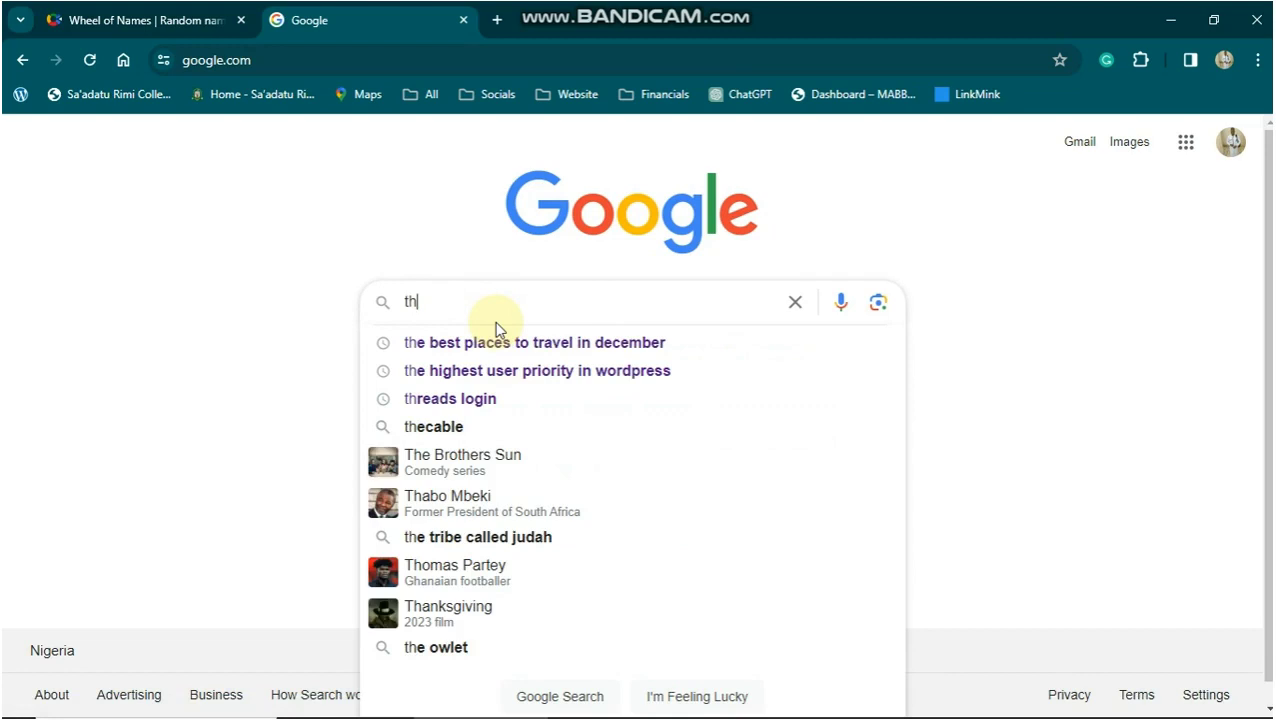
{"action": "left_click", "coordinate": [417, 244]}
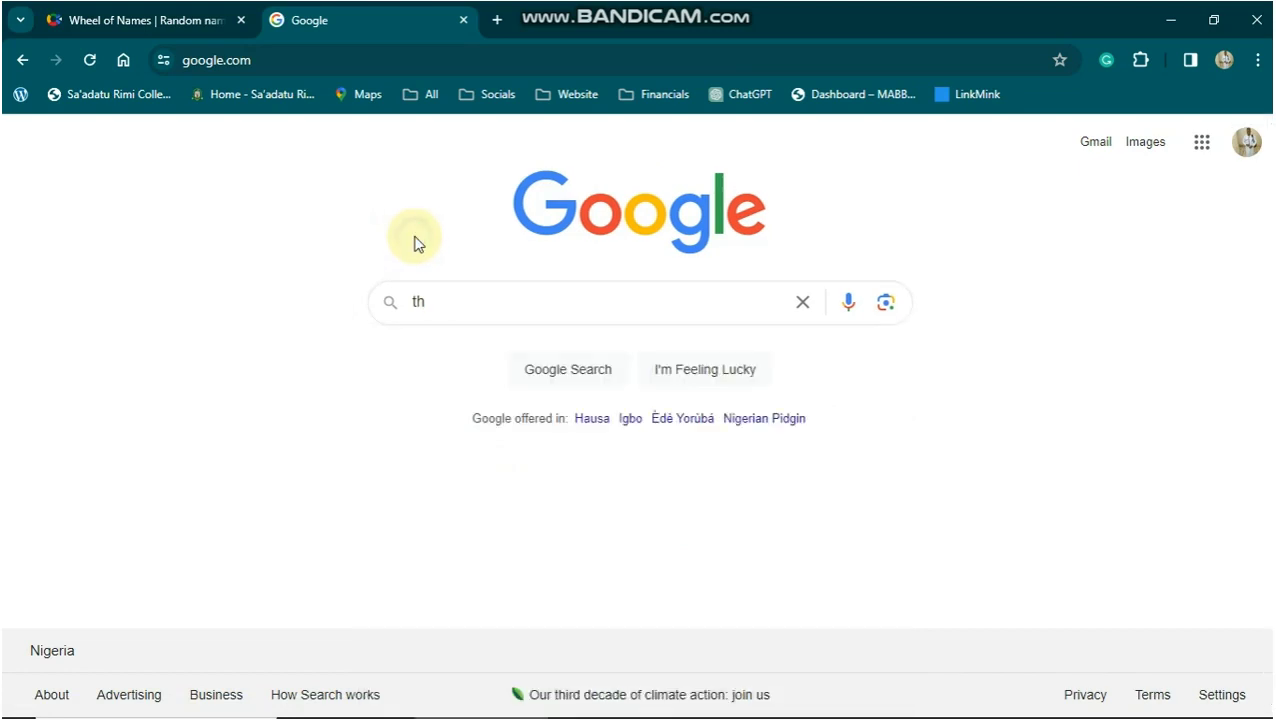
{"action": "key", "text": "BackSpace"}
{"action": "key", "text": "BackSpace"}
Search Google for "the best entertaining book" using the matching suggestion
{"action": "left_click", "coordinate": [506, 310]}
{"action": "type", "text": "the be"}
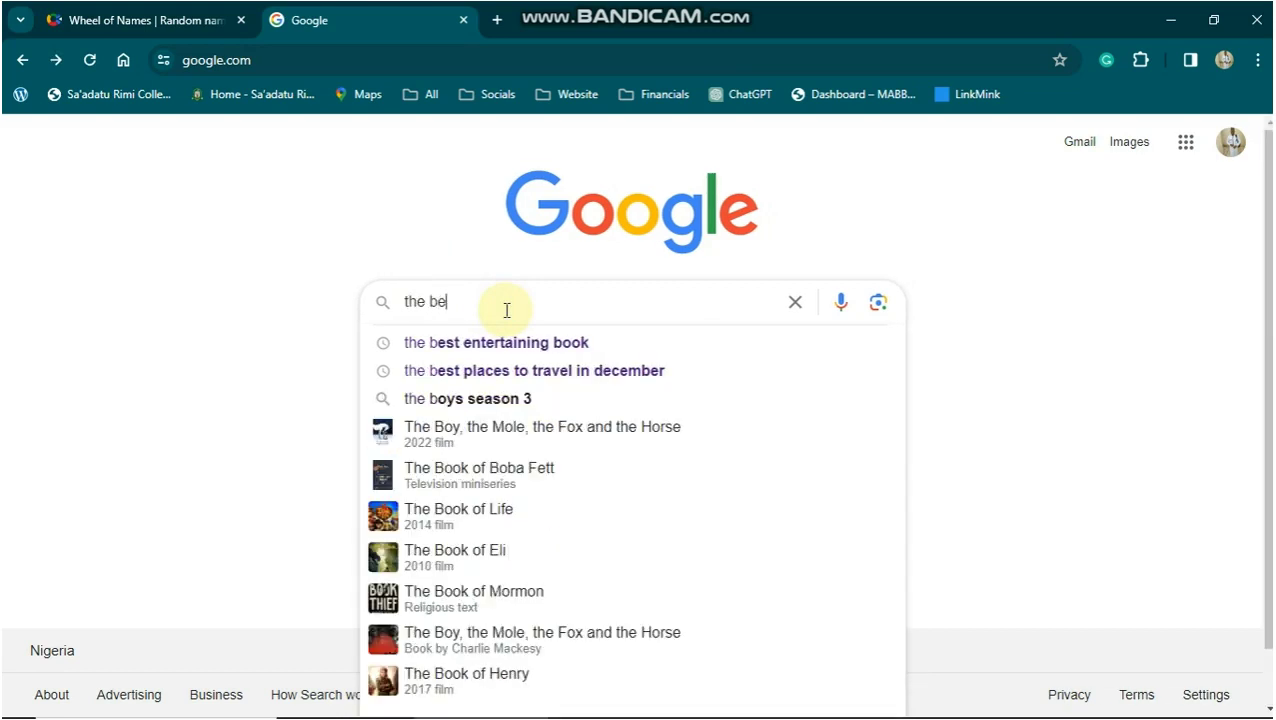
{"action": "type", "text": "st"}
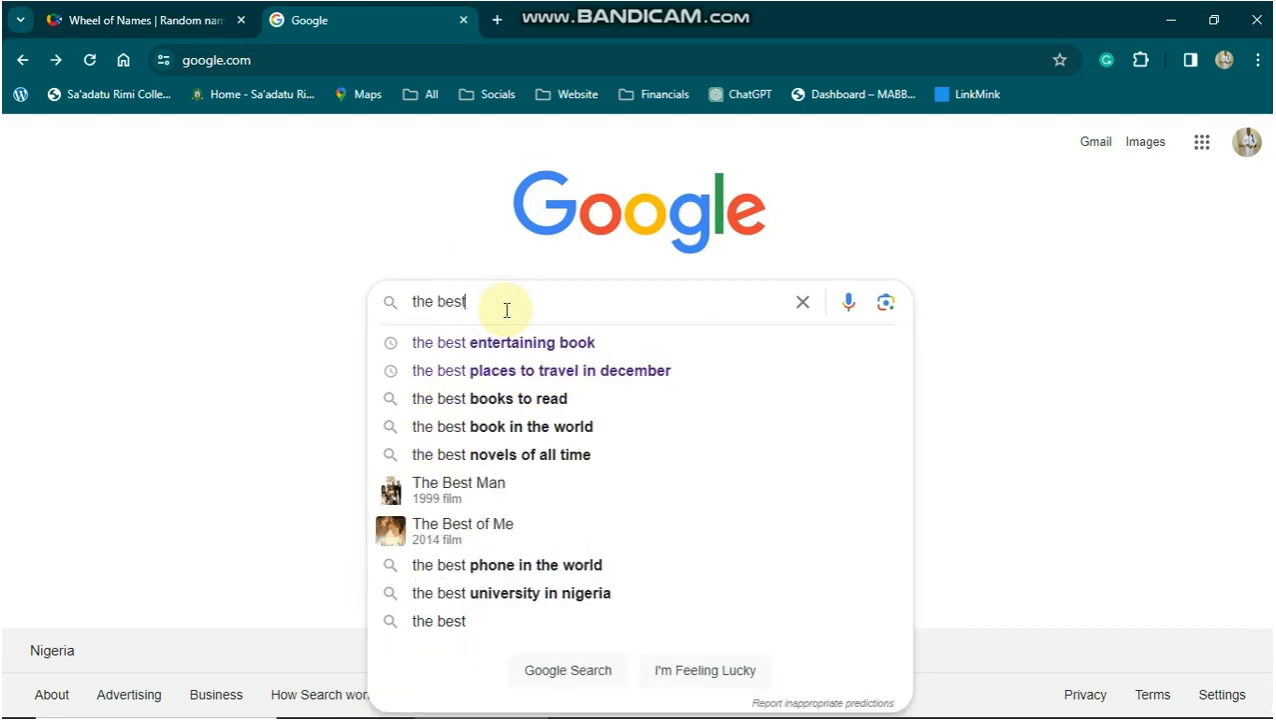
{"action": "key", "text": "Down"}
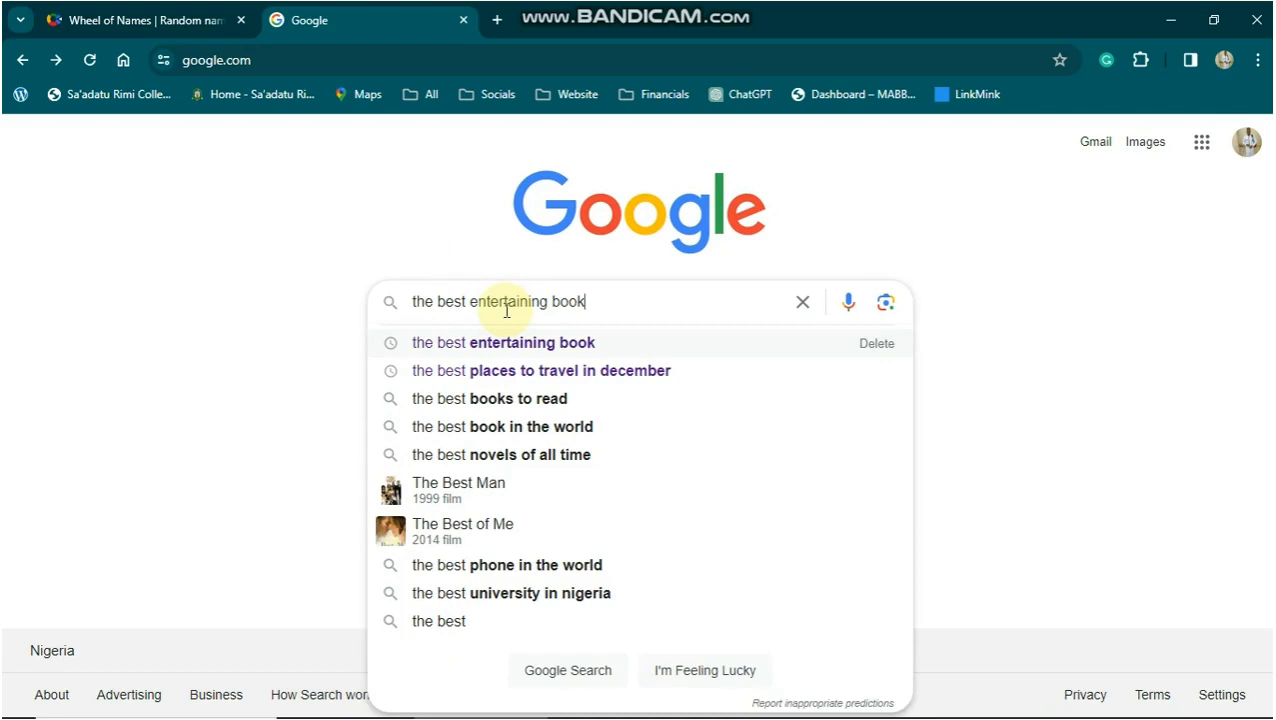
{"action": "key", "text": "Return"}
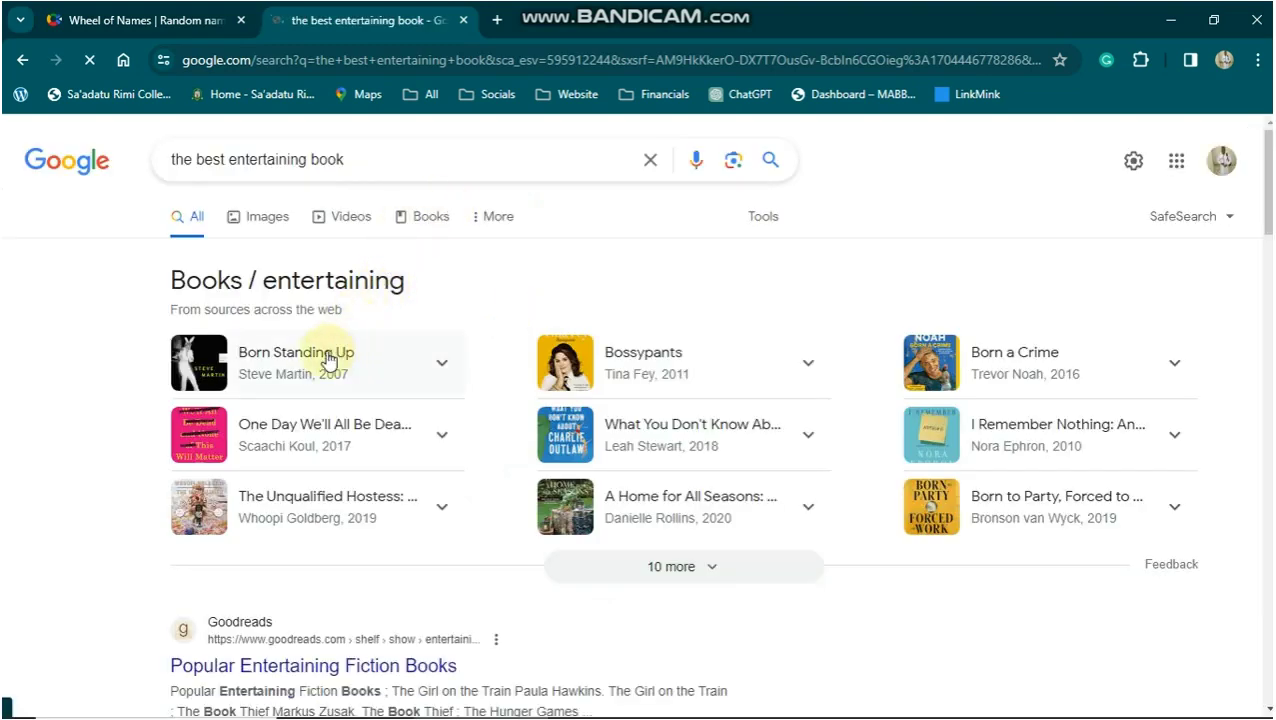
Look through the search results for websites that list entertaining books
{"action": "scroll", "coordinate": [355, 350], "scroll_direction": "down", "scroll_amount": 2}
{"action": "scroll", "coordinate": [360, 355], "scroll_direction": "down", "scroll_amount": 1}
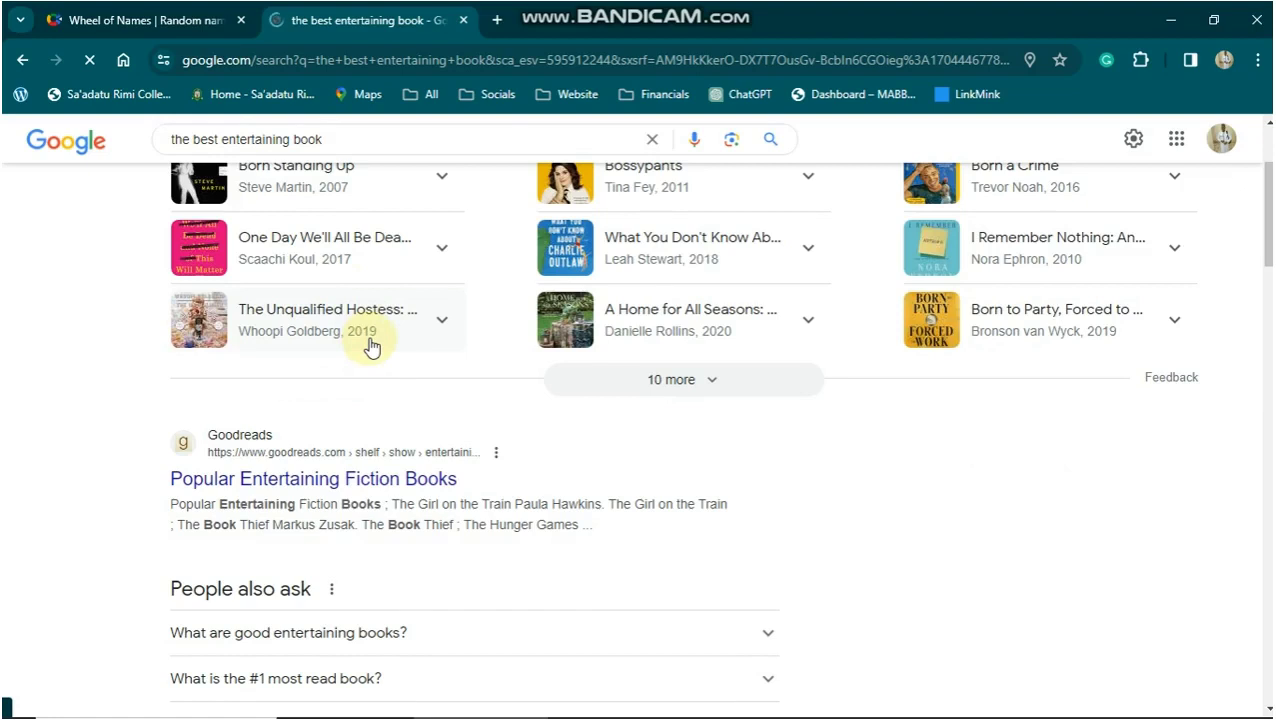
{"action": "scroll", "coordinate": [370, 345], "scroll_direction": "up", "scroll_amount": 3}
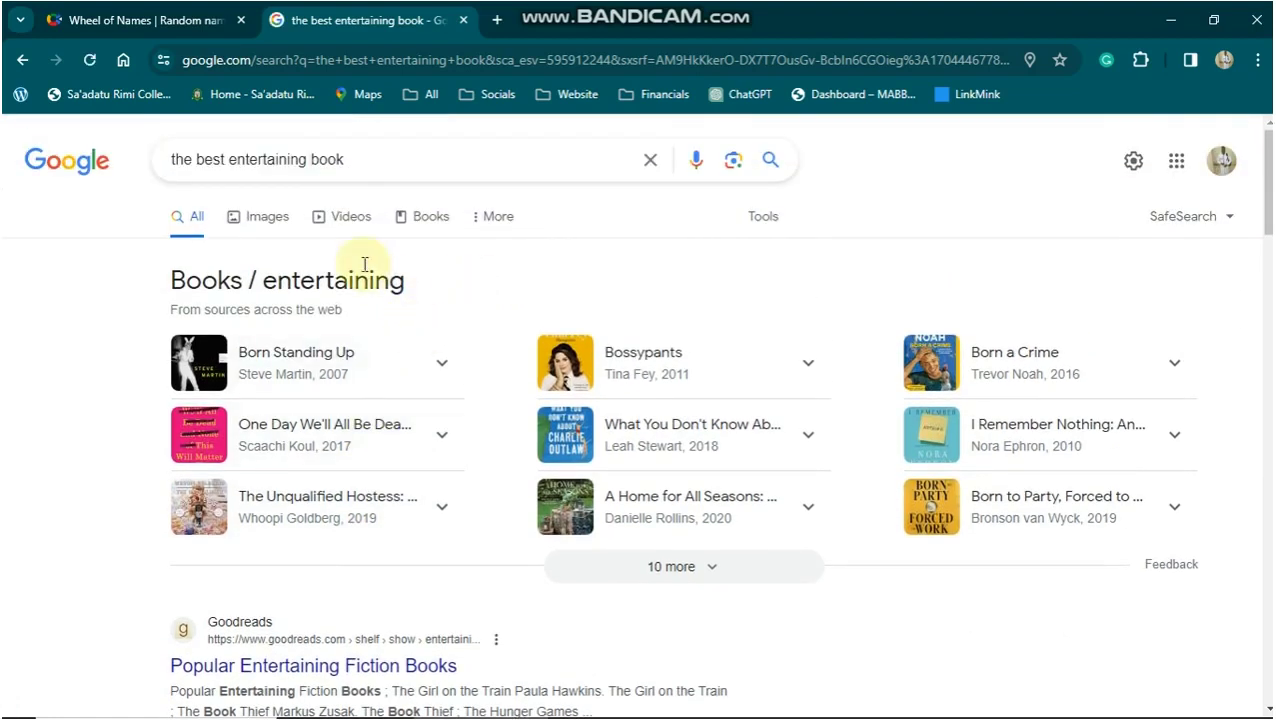
{"action": "scroll", "coordinate": [413, 360], "scroll_direction": "down", "scroll_amount": 3}
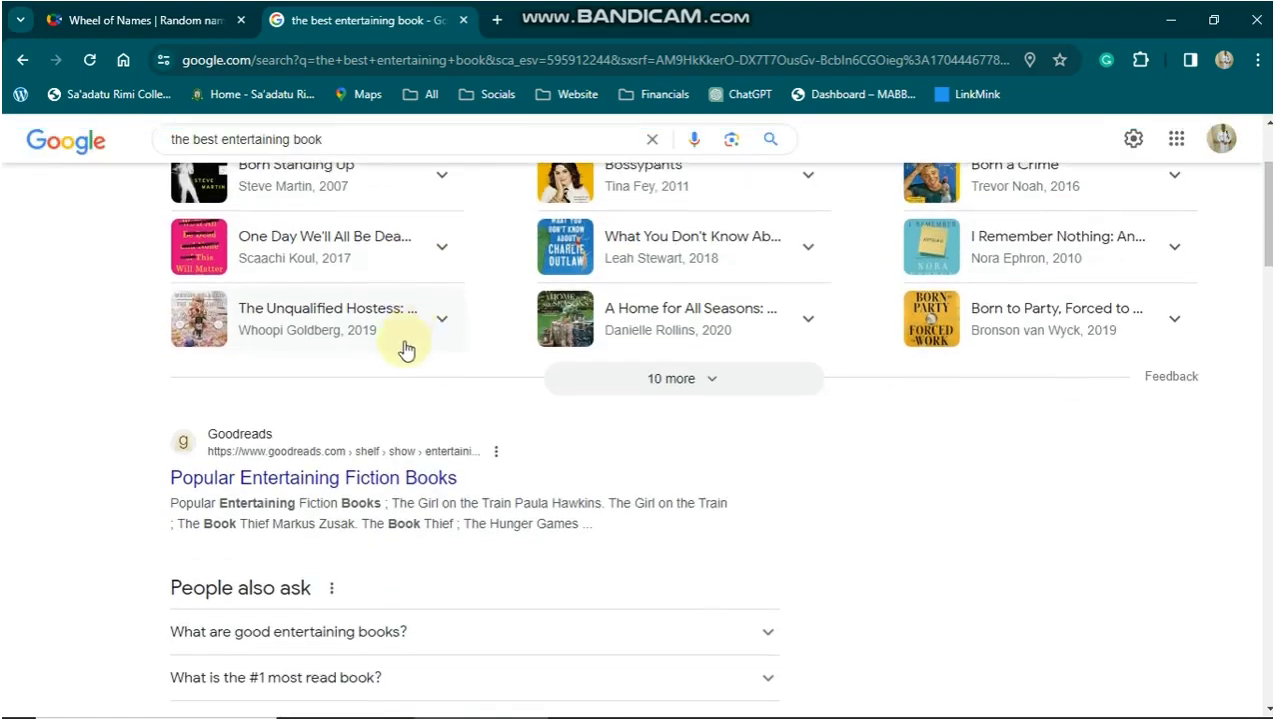
{"action": "scroll", "coordinate": [418, 348], "scroll_direction": "down", "scroll_amount": 9}
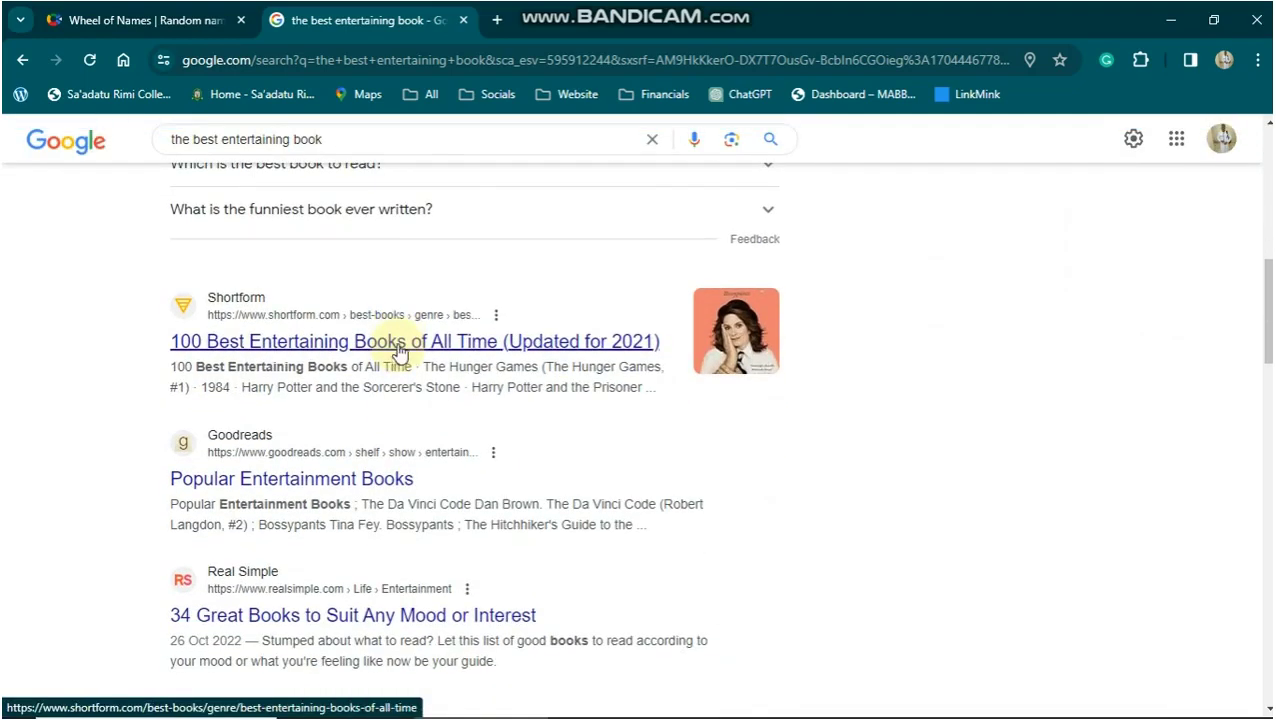
{"action": "scroll", "coordinate": [400, 350], "scroll_direction": "up", "scroll_amount": 5}
{"action": "scroll", "coordinate": [376, 378], "scroll_direction": "down", "scroll_amount": 3}
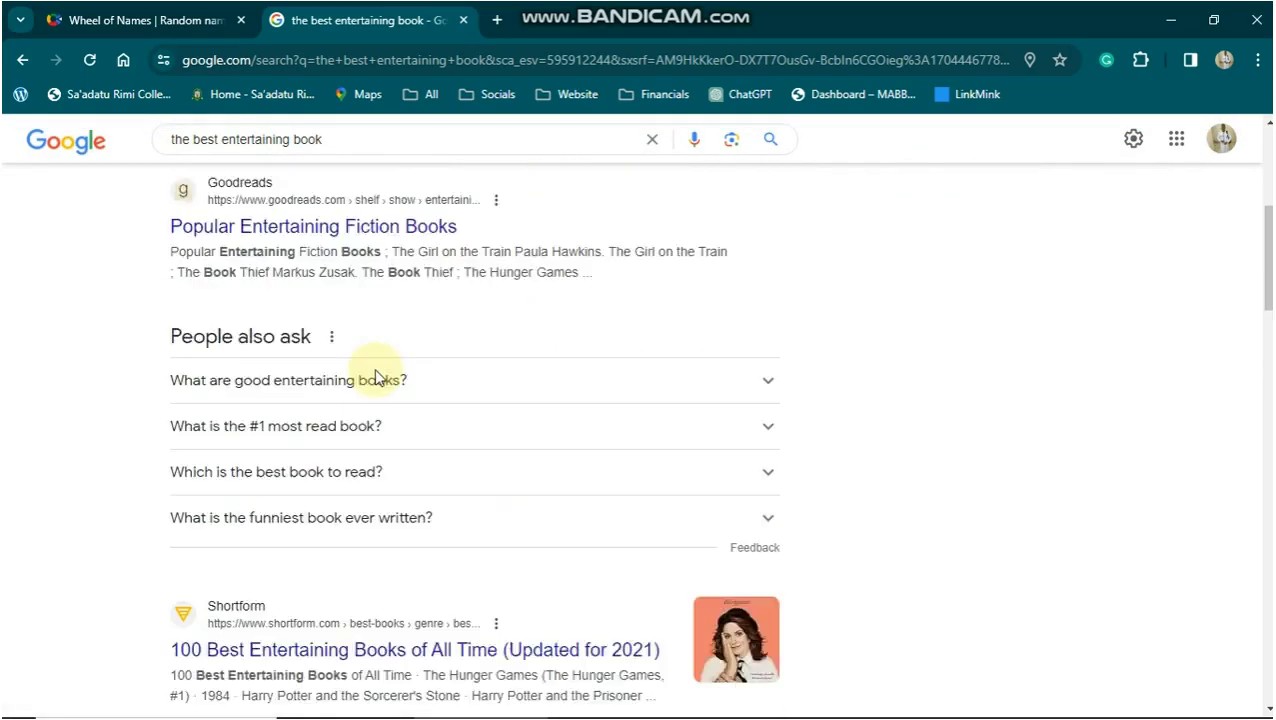
{"action": "scroll", "coordinate": [376, 378], "scroll_direction": "down", "scroll_amount": 4}
{"action": "scroll", "coordinate": [376, 376], "scroll_direction": "down", "scroll_amount": 3}
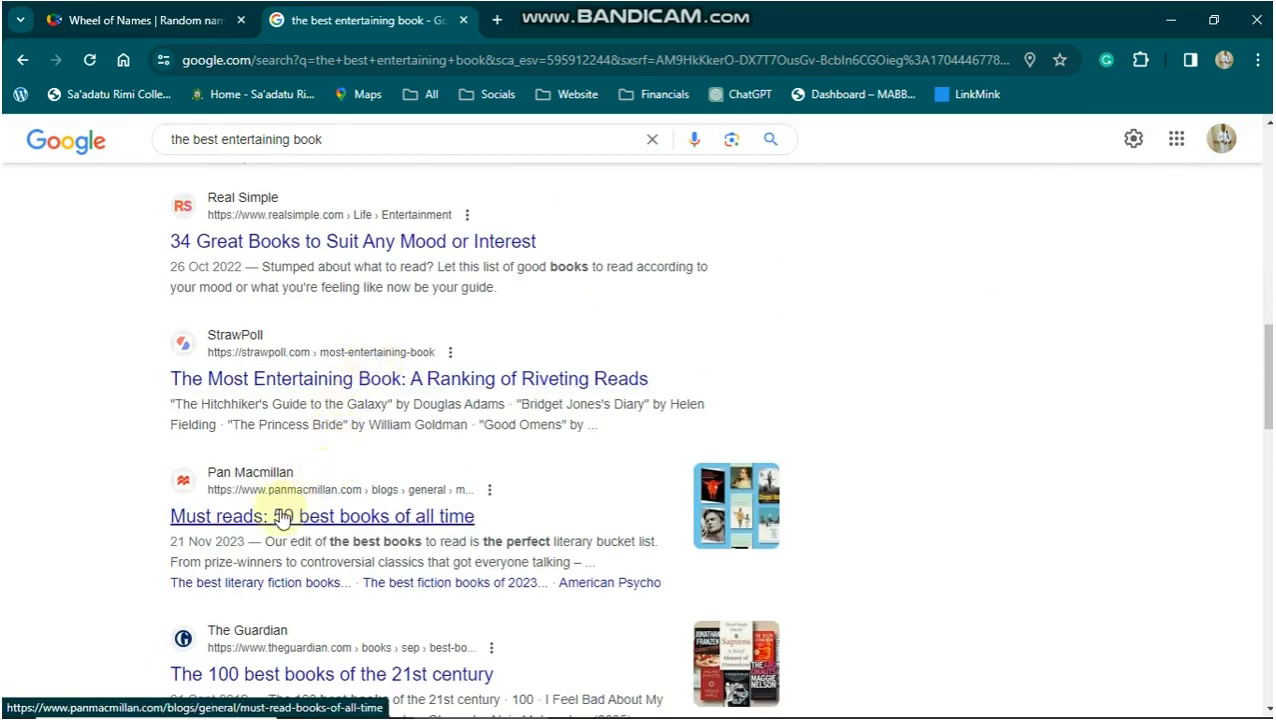
{"action": "scroll", "coordinate": [258, 575], "scroll_direction": "down", "scroll_amount": 1}
{"action": "scroll", "coordinate": [262, 575], "scroll_direction": "down", "scroll_amount": 2}
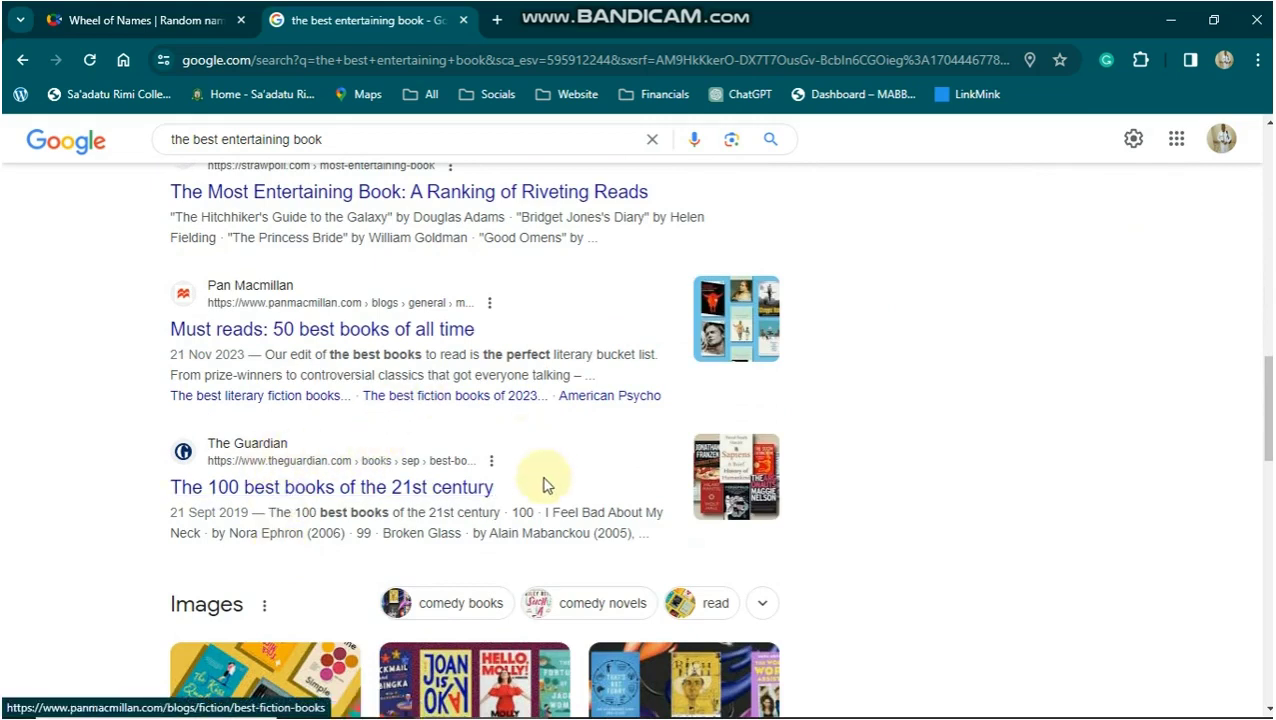
{"action": "scroll", "coordinate": [300, 428], "scroll_direction": "down", "scroll_amount": 4}
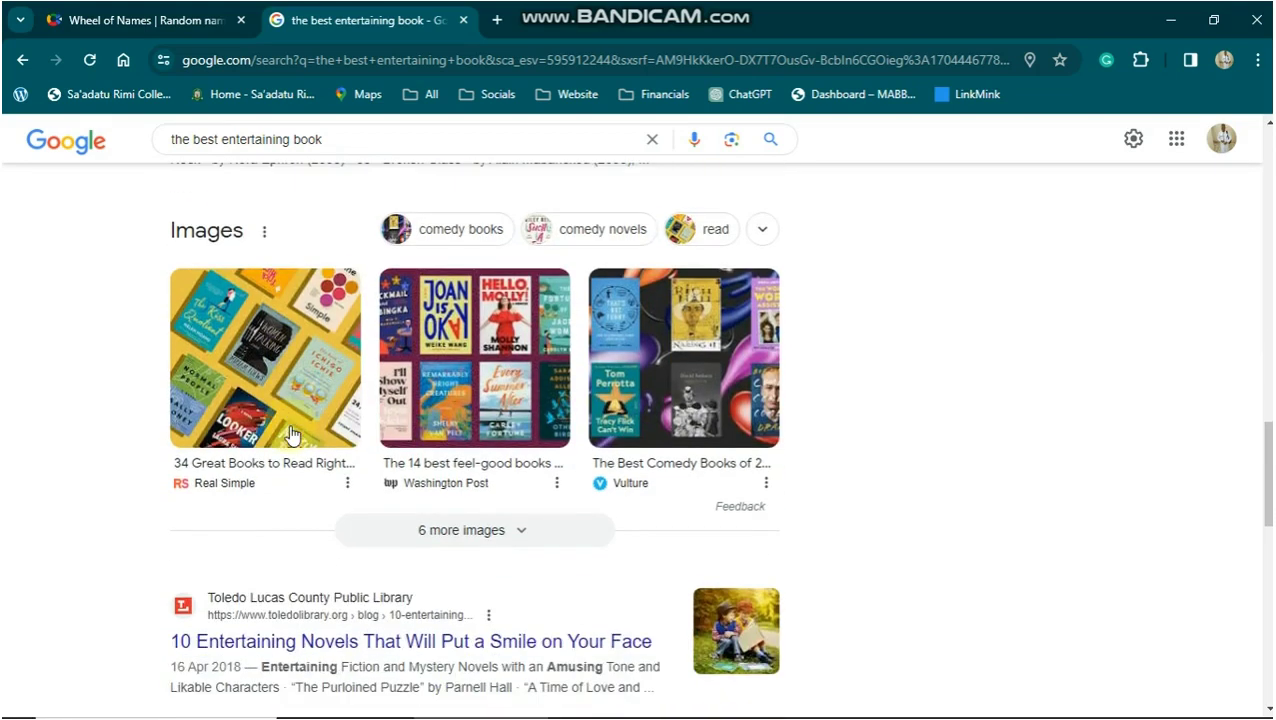
{"action": "scroll", "coordinate": [308, 476], "scroll_direction": "up", "scroll_amount": 4}
{"action": "scroll", "coordinate": [287, 527], "scroll_direction": "up", "scroll_amount": 1}
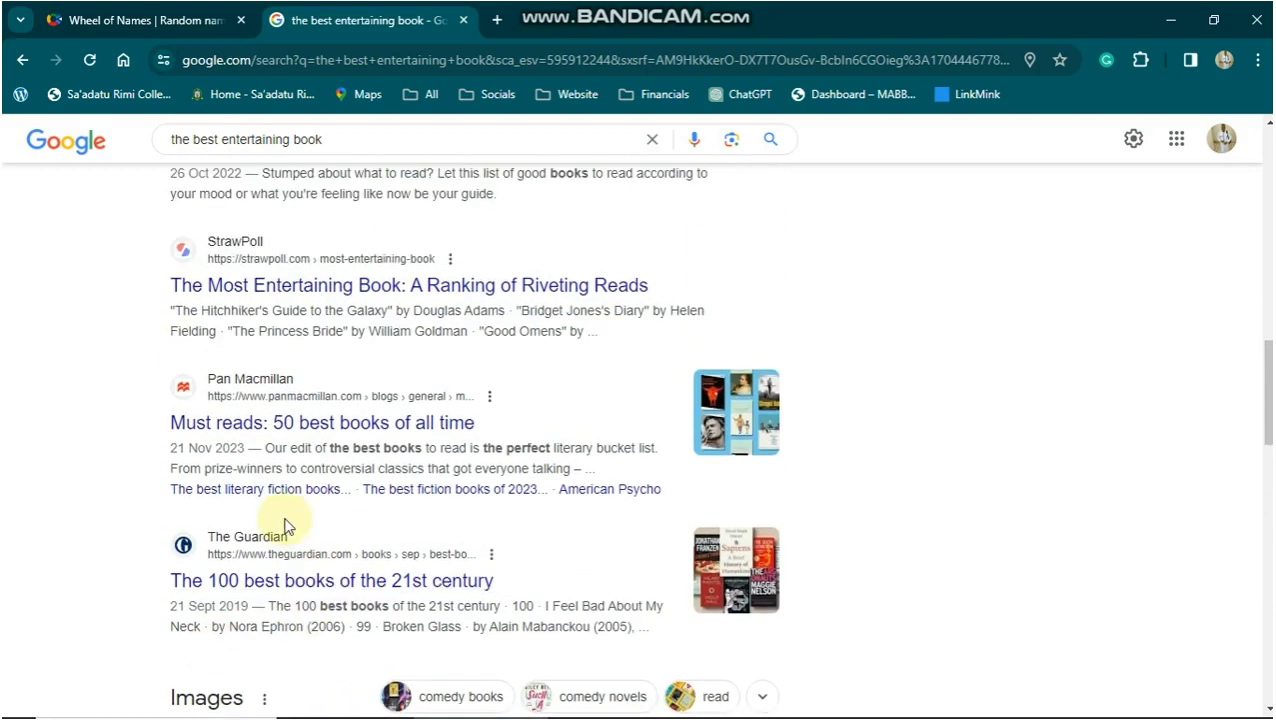
{"action": "scroll", "coordinate": [284, 522], "scroll_direction": "up", "scroll_amount": 3}
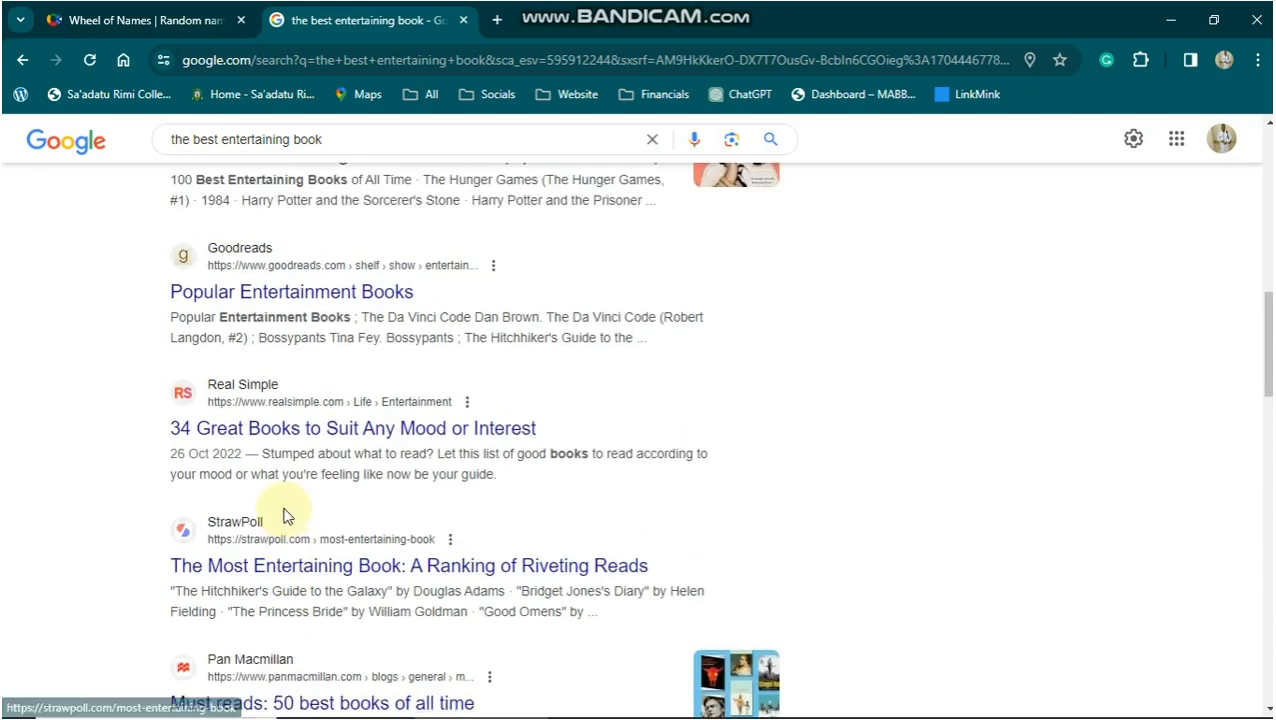
{"action": "scroll", "coordinate": [260, 505], "scroll_direction": "up", "scroll_amount": 1}
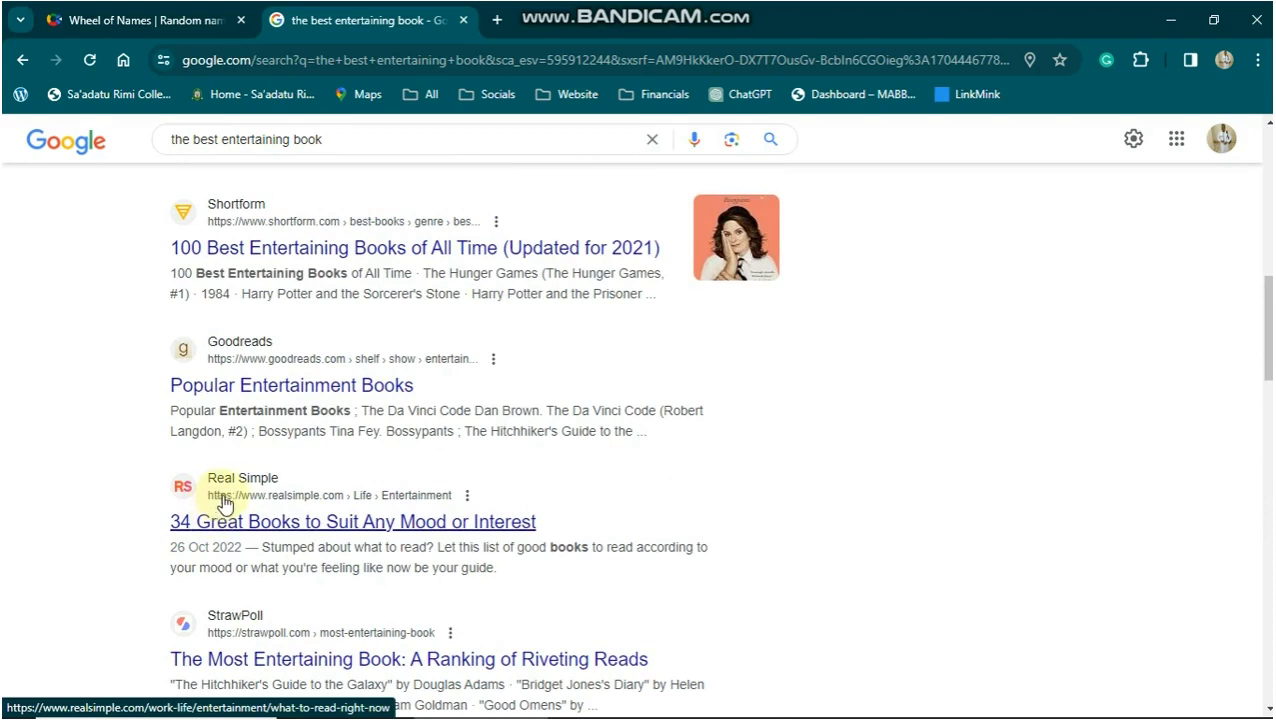
{"action": "scroll", "coordinate": [255, 462], "scroll_direction": "up", "scroll_amount": 1}
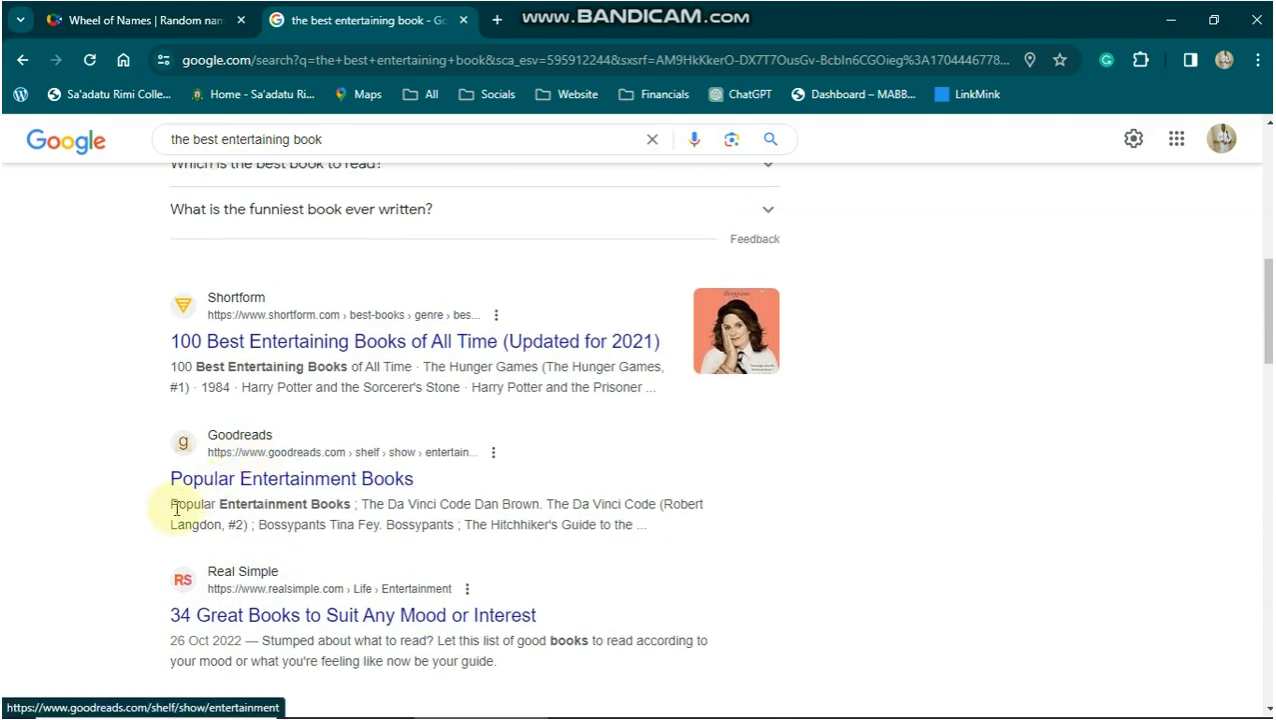
{"action": "scroll", "coordinate": [250, 518], "scroll_direction": "up", "scroll_amount": 1}
{"action": "scroll", "coordinate": [228, 522], "scroll_direction": "up", "scroll_amount": 5}
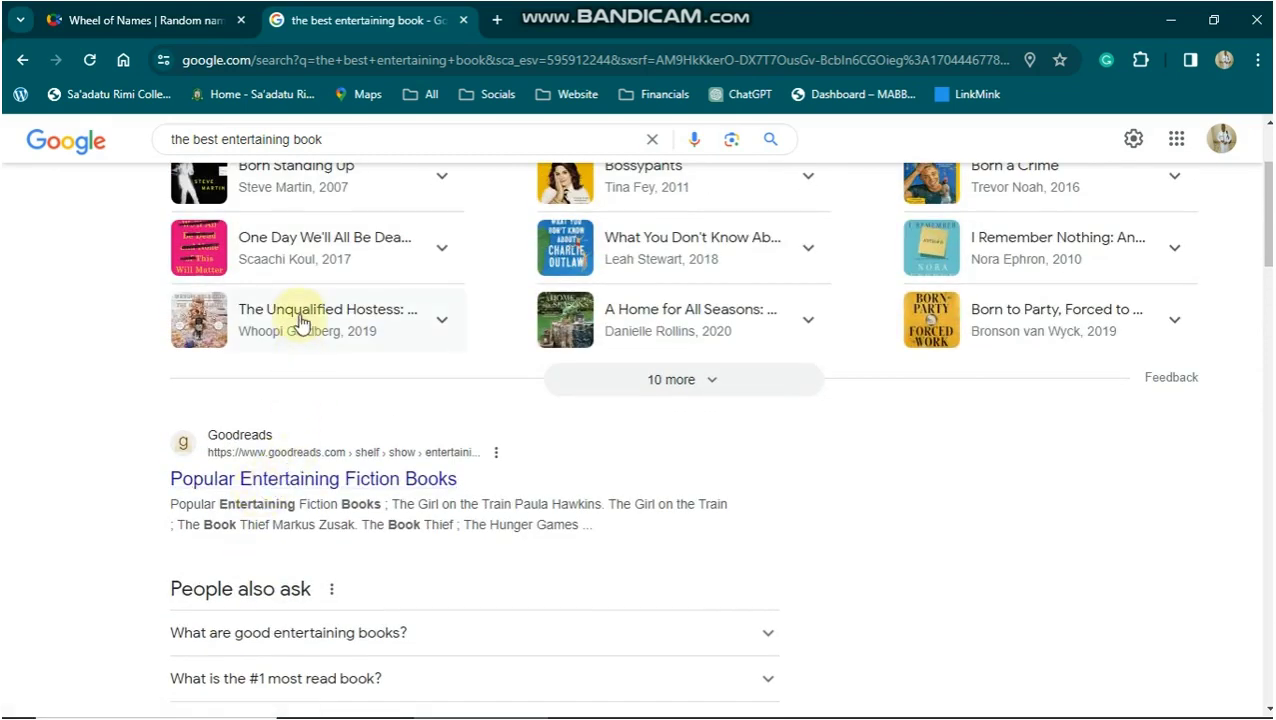
{"action": "scroll", "coordinate": [299, 318], "scroll_direction": "down", "scroll_amount": 6}
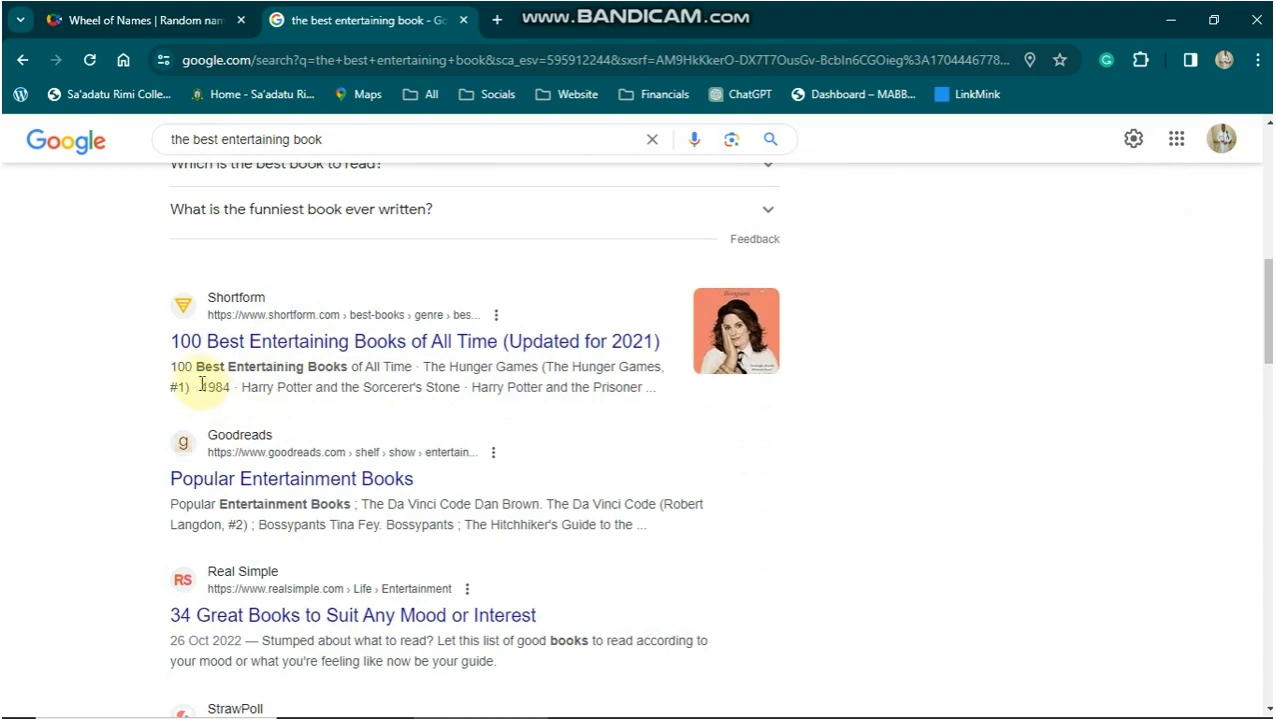
{"action": "scroll", "coordinate": [289, 388], "scroll_direction": "down", "scroll_amount": 1}
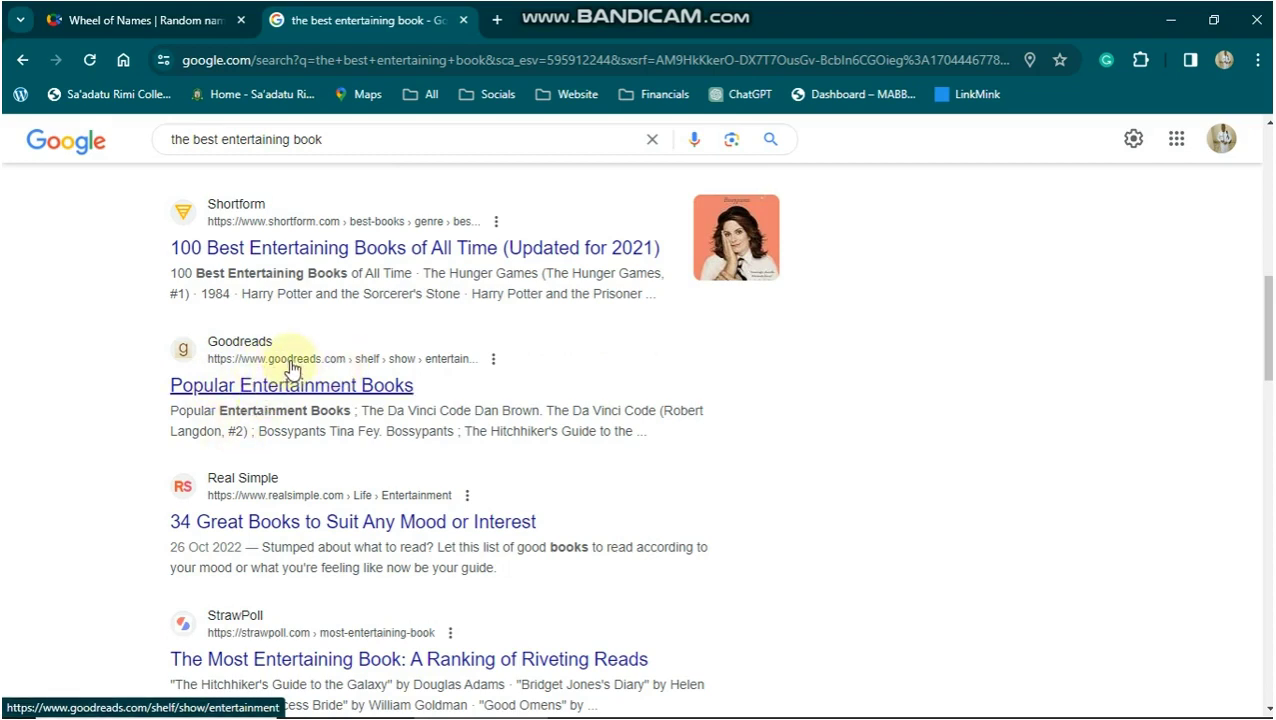
Open the Goodreads result "Popular Entertainment Books" and copy the page's web address
{"action": "left_click", "coordinate": [290, 367]}
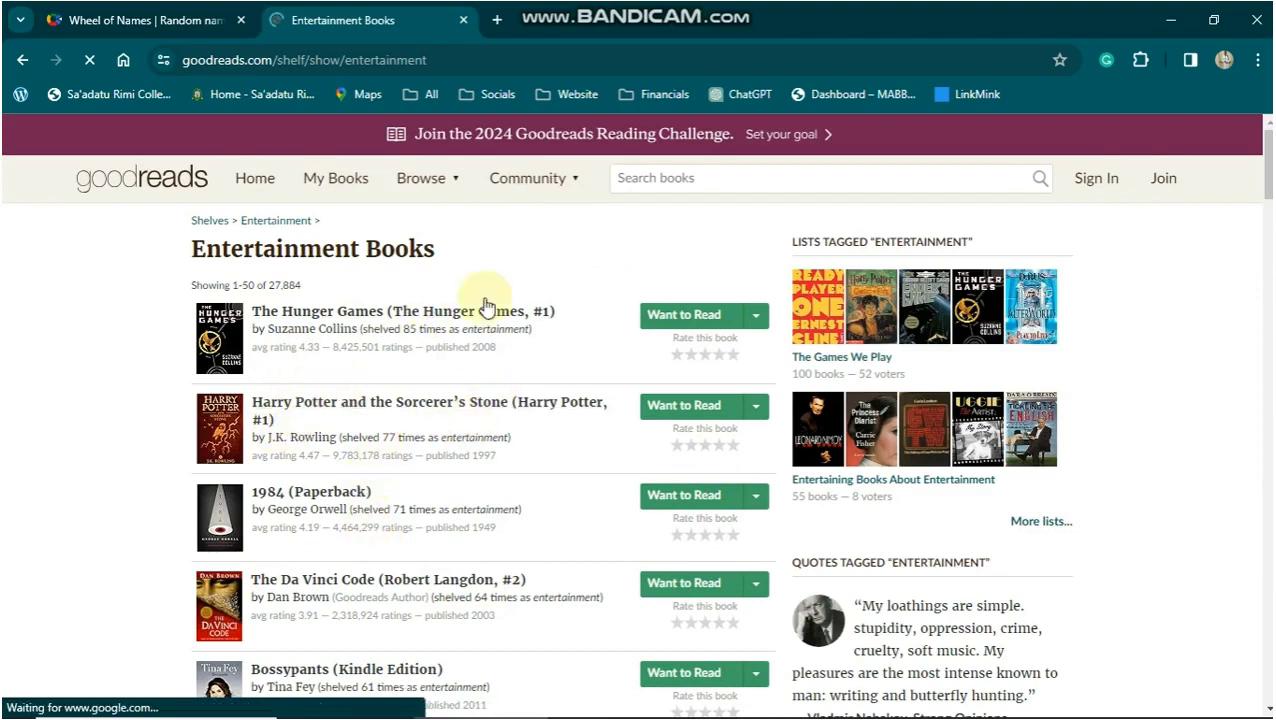
{"action": "left_click", "coordinate": [465, 60]}
{"action": "key", "text": "ctrl+c"}
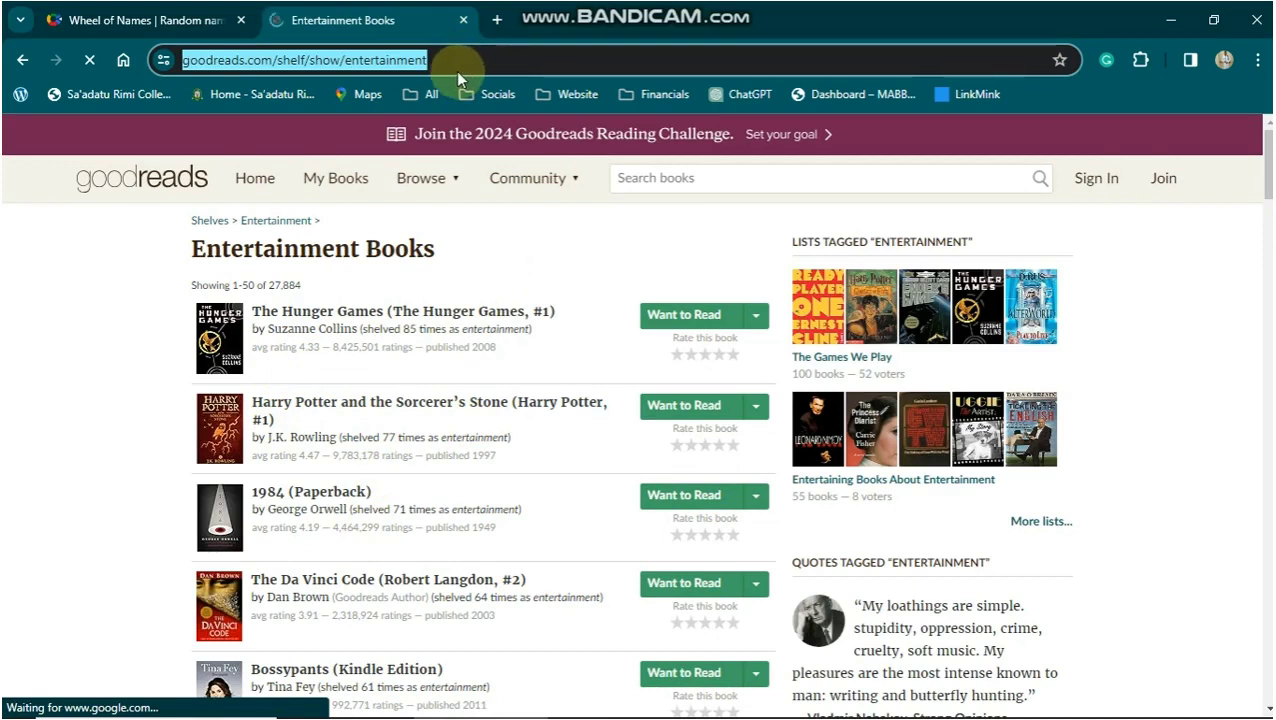
Return to the Google results and replace the query with the copied Goodreads address, running the search
{"action": "left_click", "coordinate": [23, 61]}
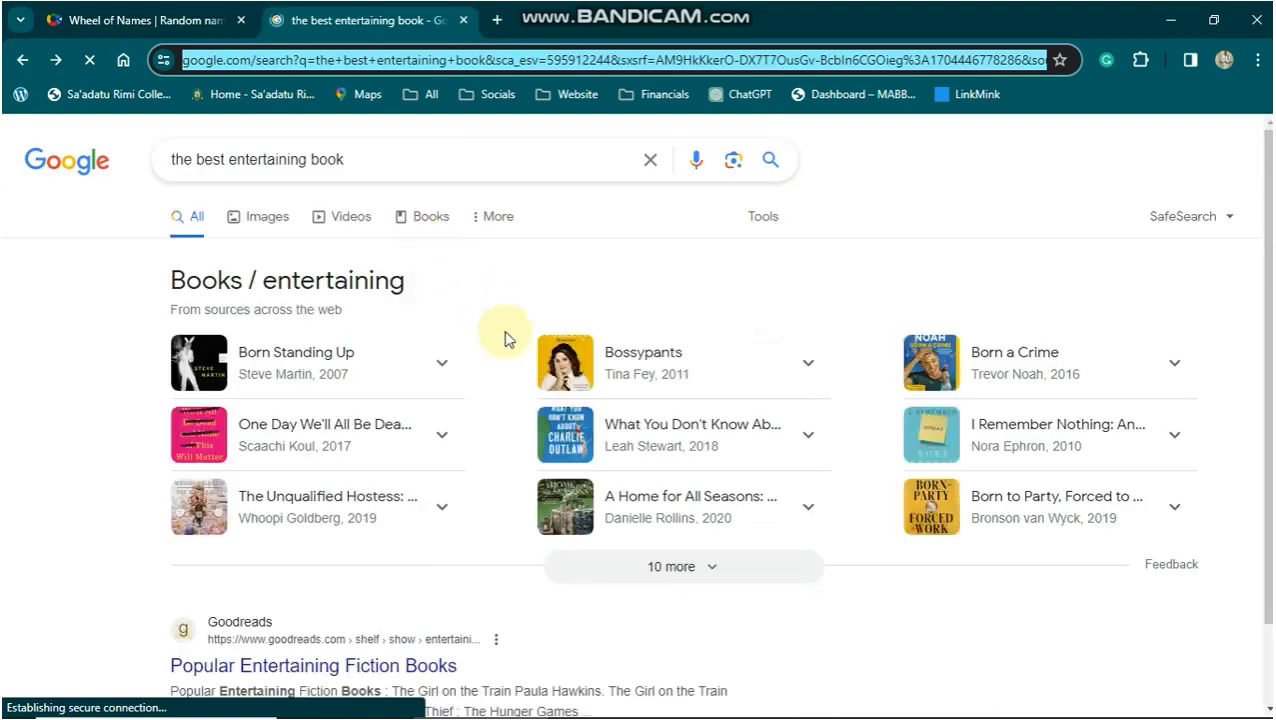
{"action": "scroll", "coordinate": [480, 310], "scroll_direction": "down", "scroll_amount": 7}
{"action": "scroll", "coordinate": [456, 293], "scroll_direction": "up", "scroll_amount": 5}
{"action": "scroll", "coordinate": [451, 300], "scroll_direction": "up", "scroll_amount": 3}
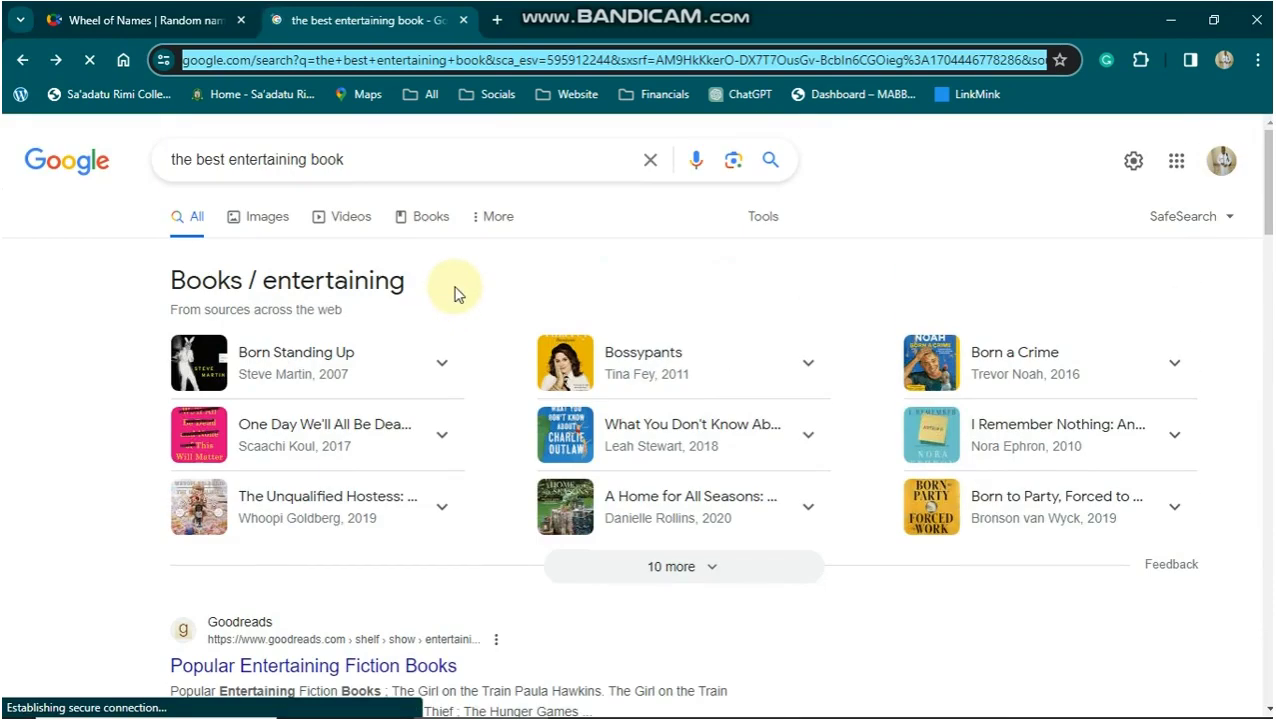
{"action": "left_click", "coordinate": [418, 157]}
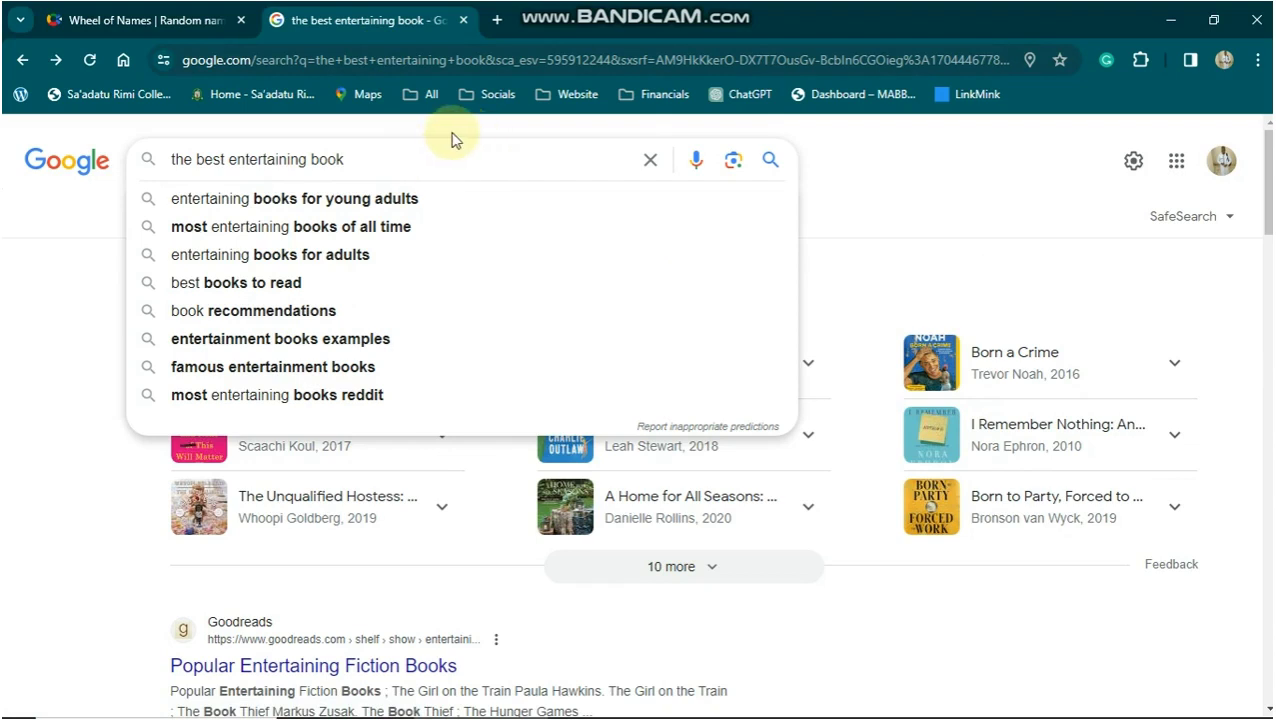
{"action": "left_click_drag", "start_coordinate": [365, 162], "coordinate": [172, 173]}
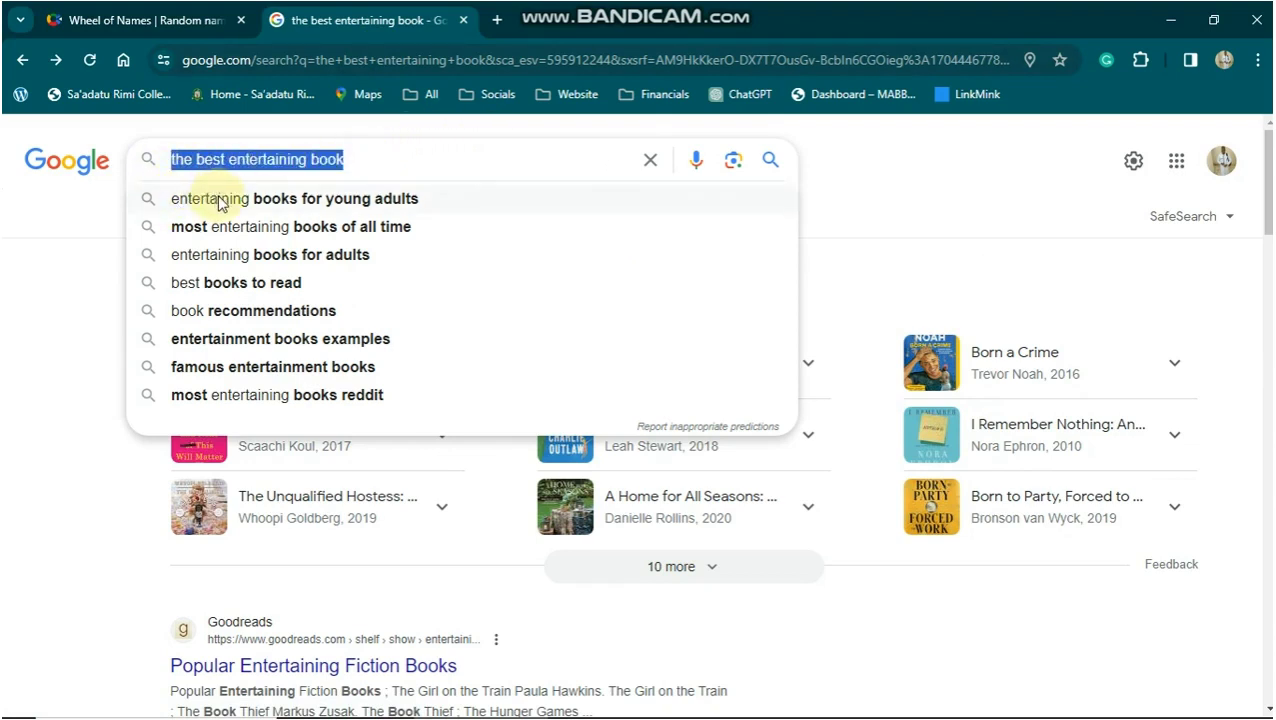
{"action": "key", "text": "ctrl+v"}
{"action": "key", "text": "Return"}
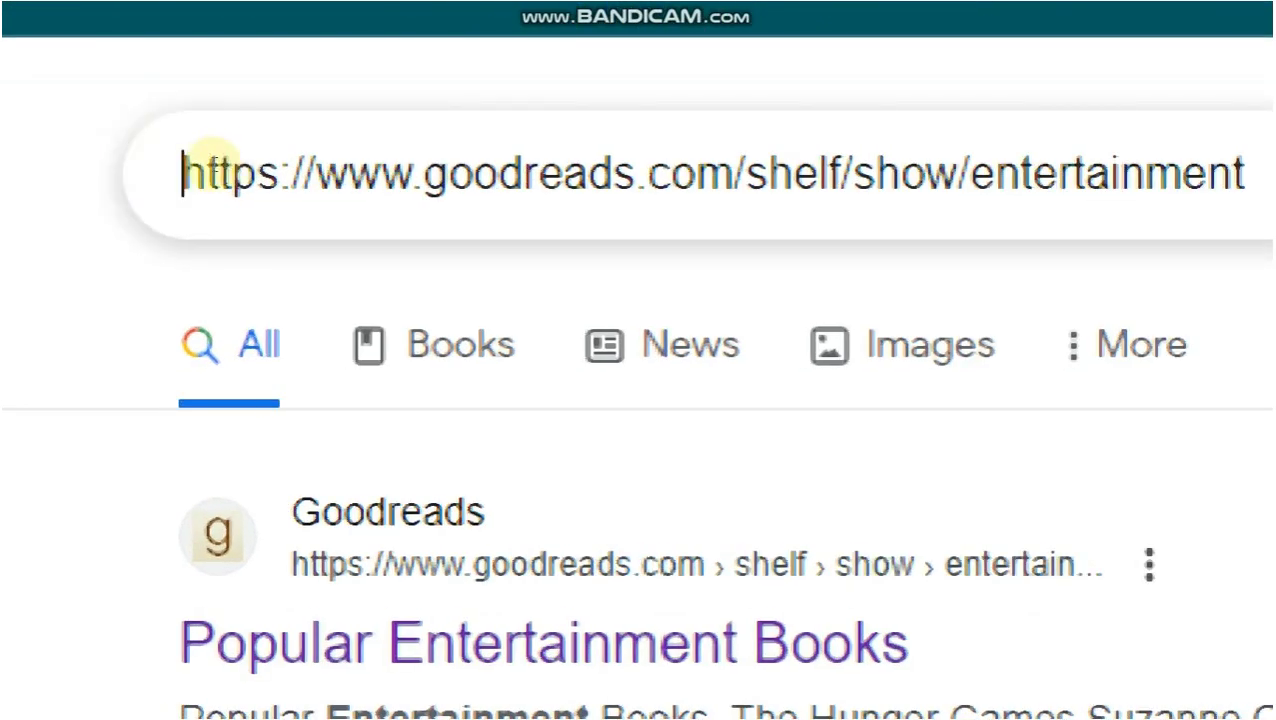
Add the operator "inurl:" in front of the Goodreads address in the Google query and run the search
{"action": "type", "text": "in"}
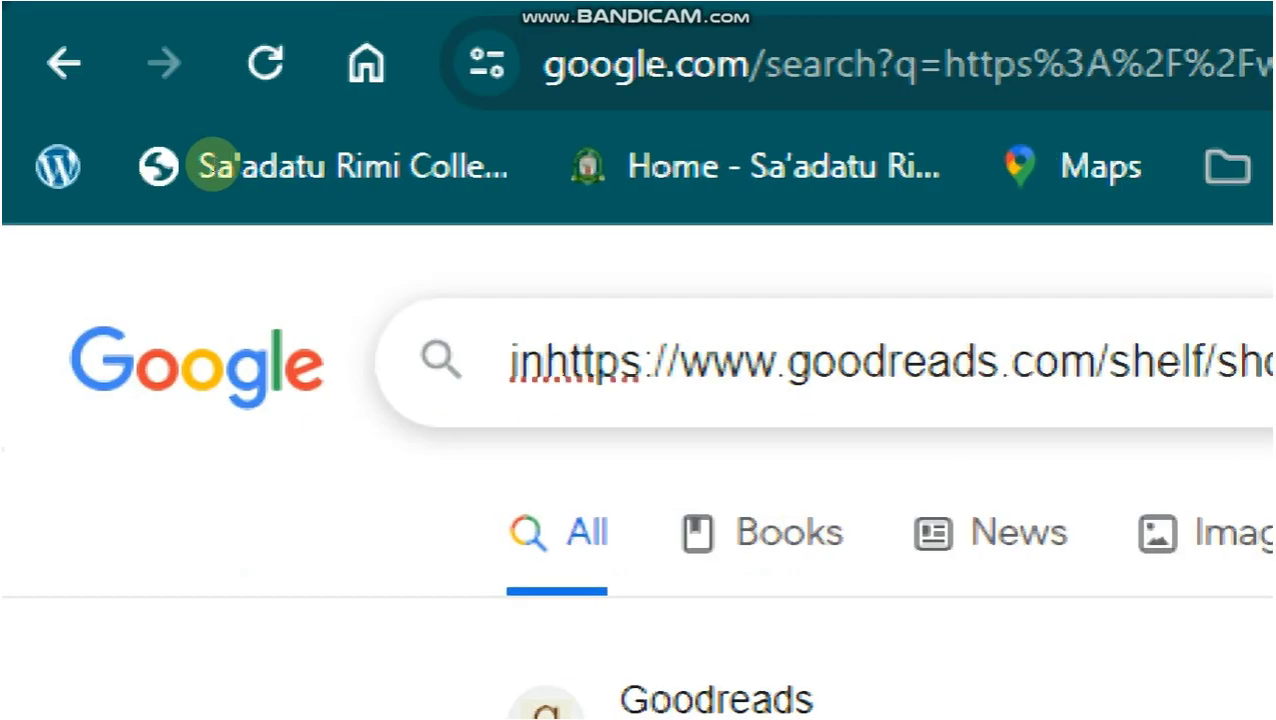
{"action": "type", "text": "url"}
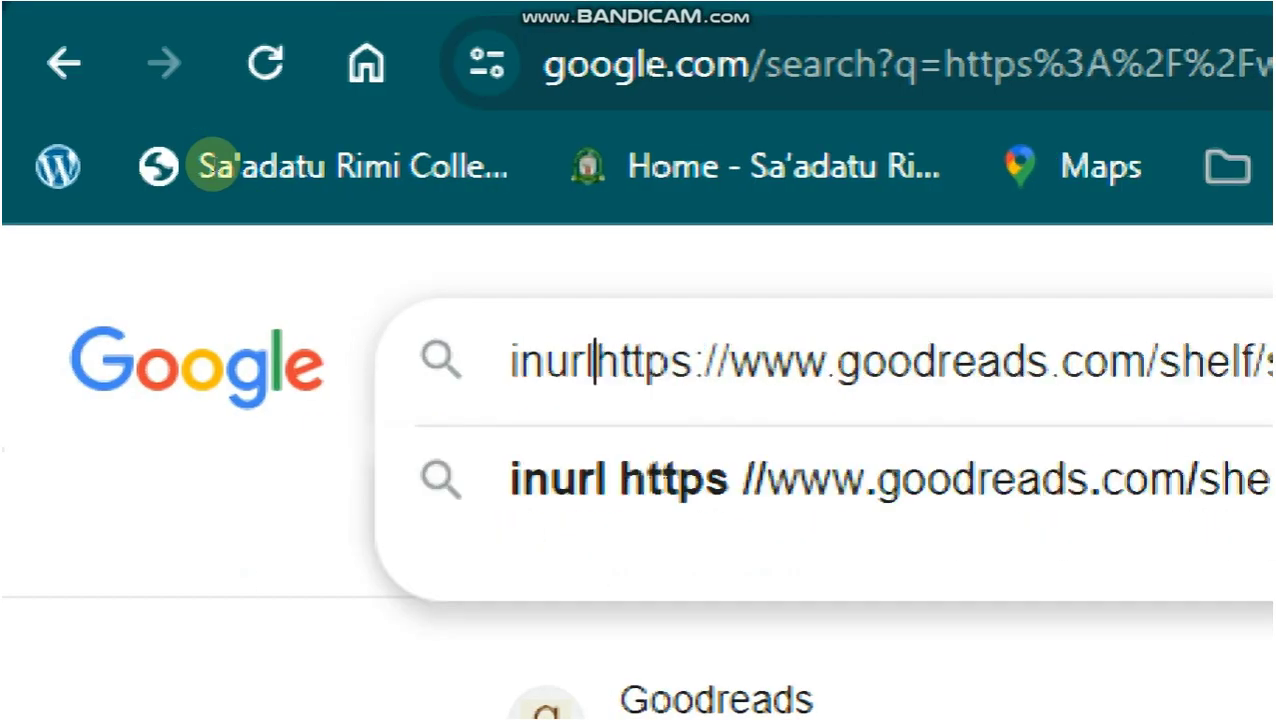
{"action": "type", "text": ":"}
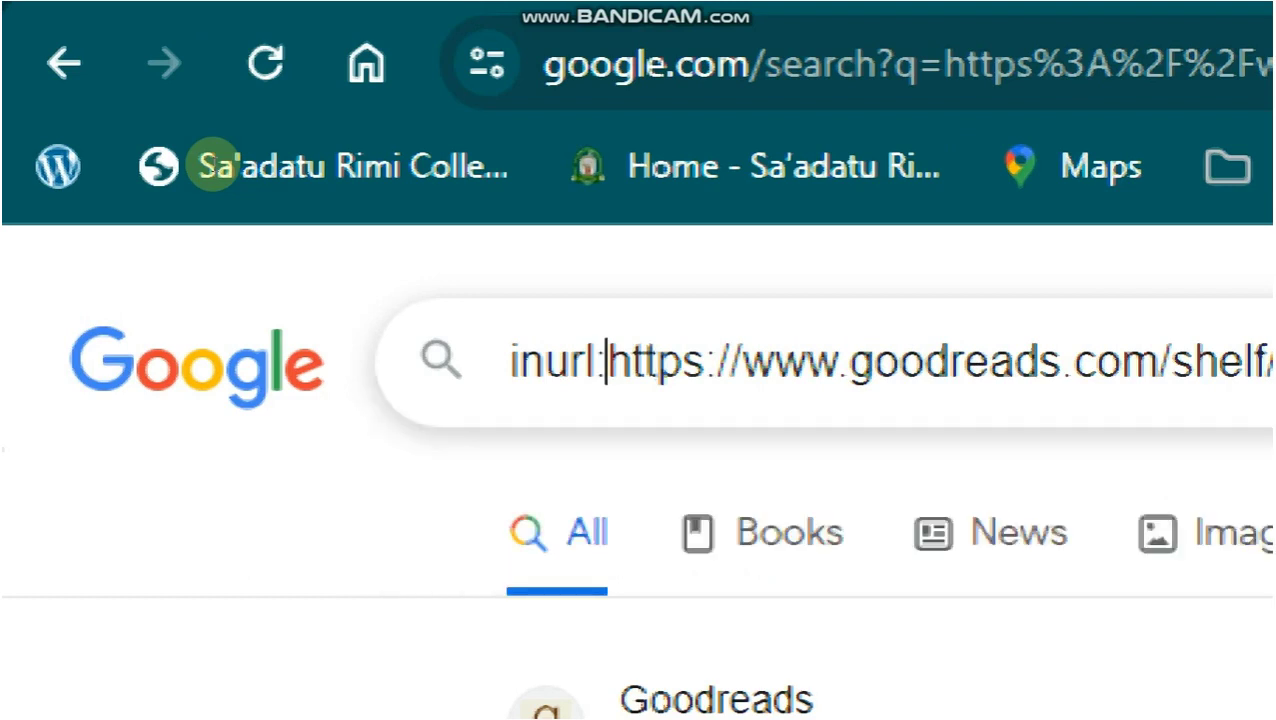
{"action": "key", "text": "Return"}
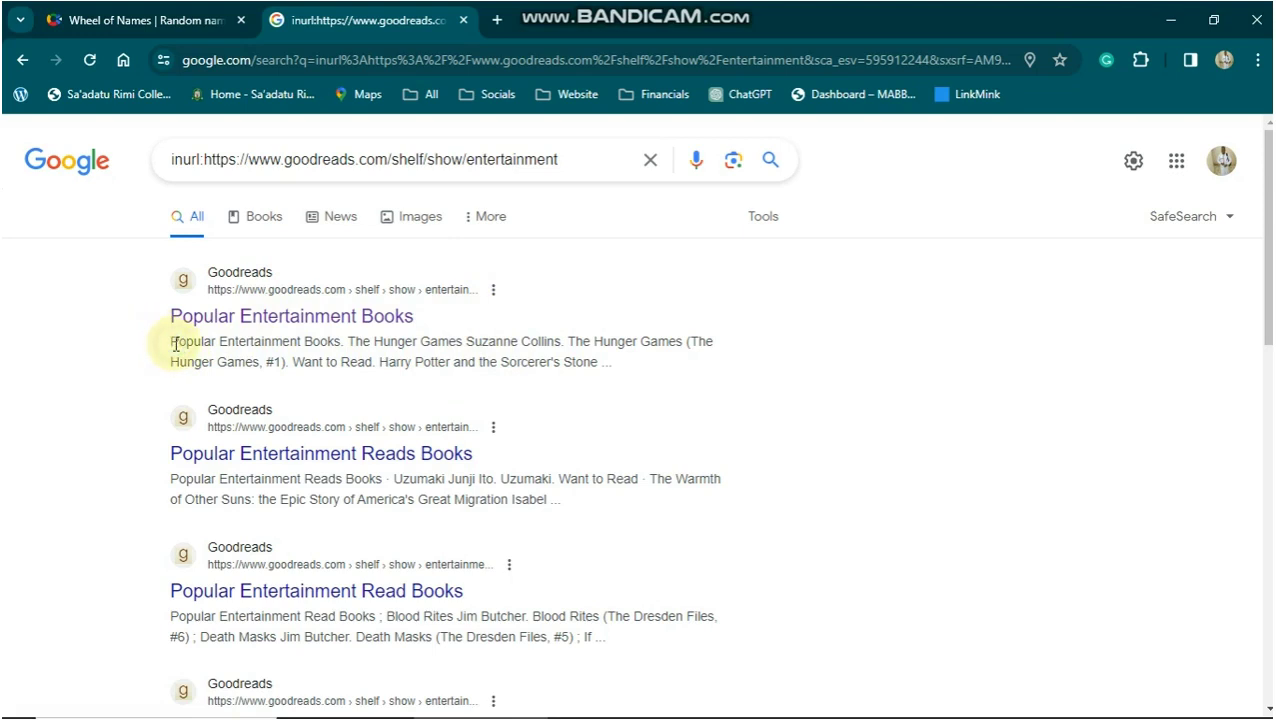
Copy the whole "inurl:" query and run it as a new search from the browser's address bar
{"action": "left_click", "coordinate": [566, 160]}
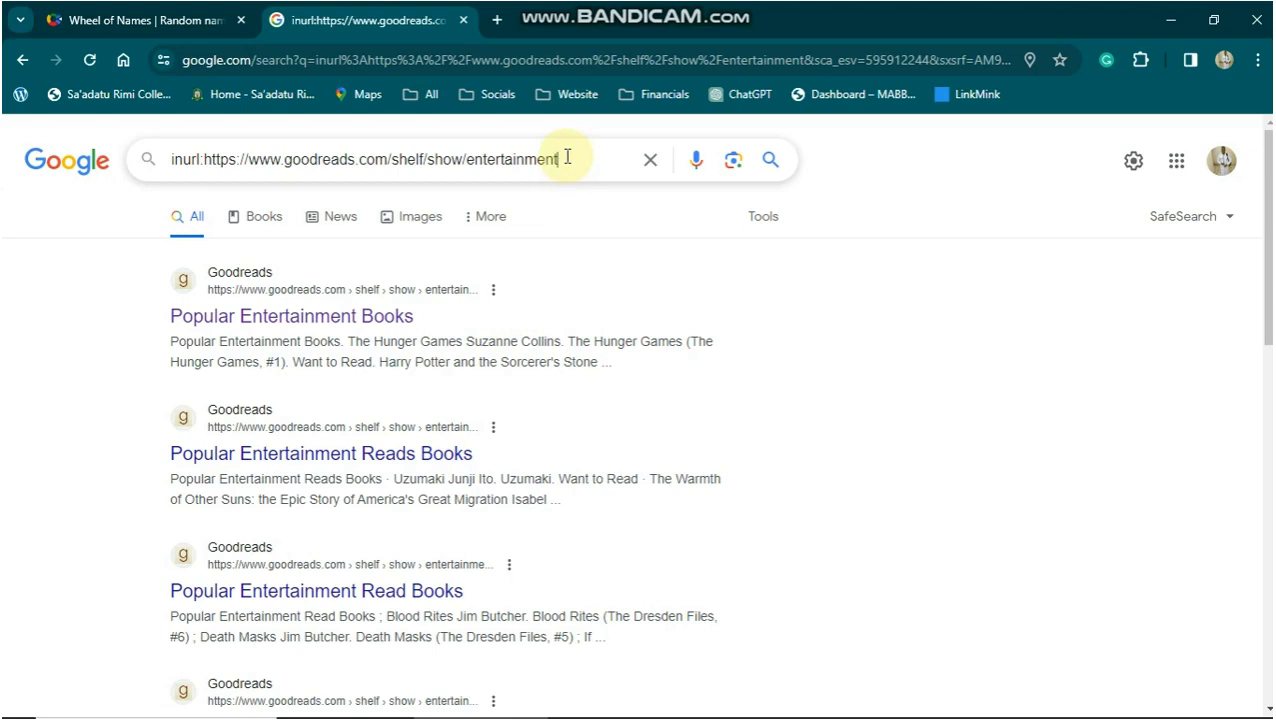
{"action": "key", "text": "ctrl+a"}
{"action": "key", "text": "ctrl+c"}
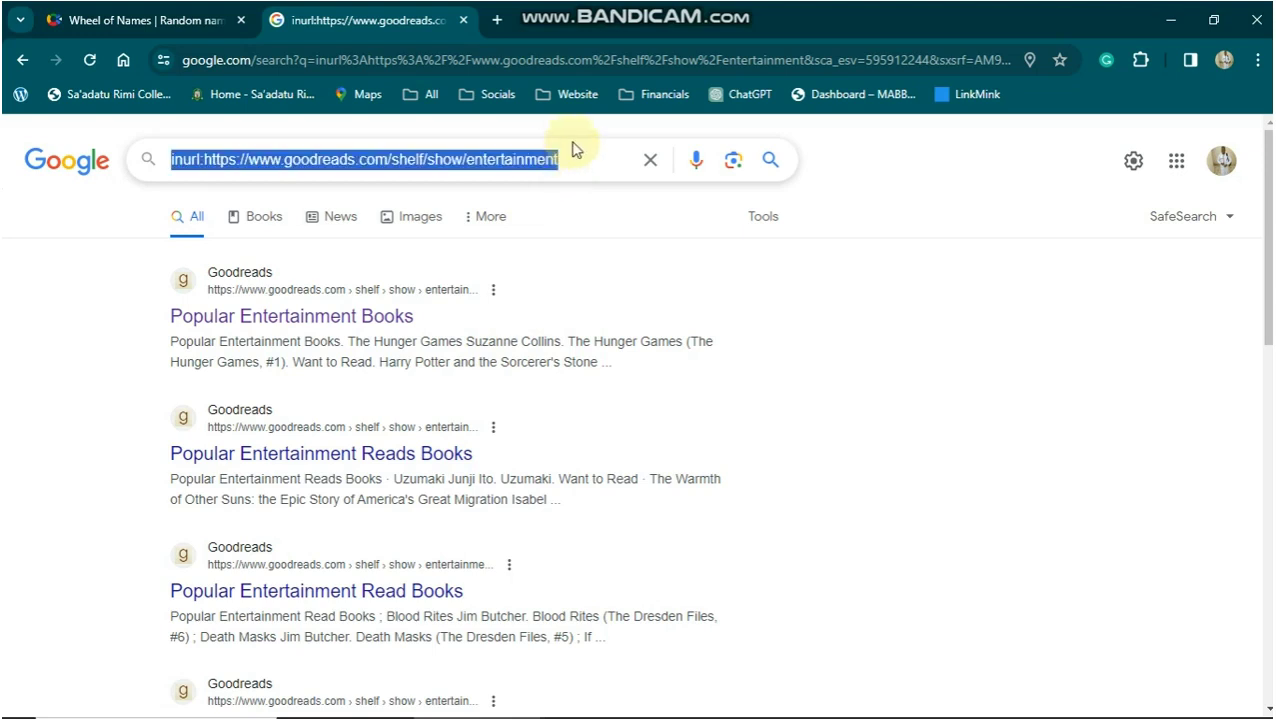
{"action": "left_click", "coordinate": [441, 60]}
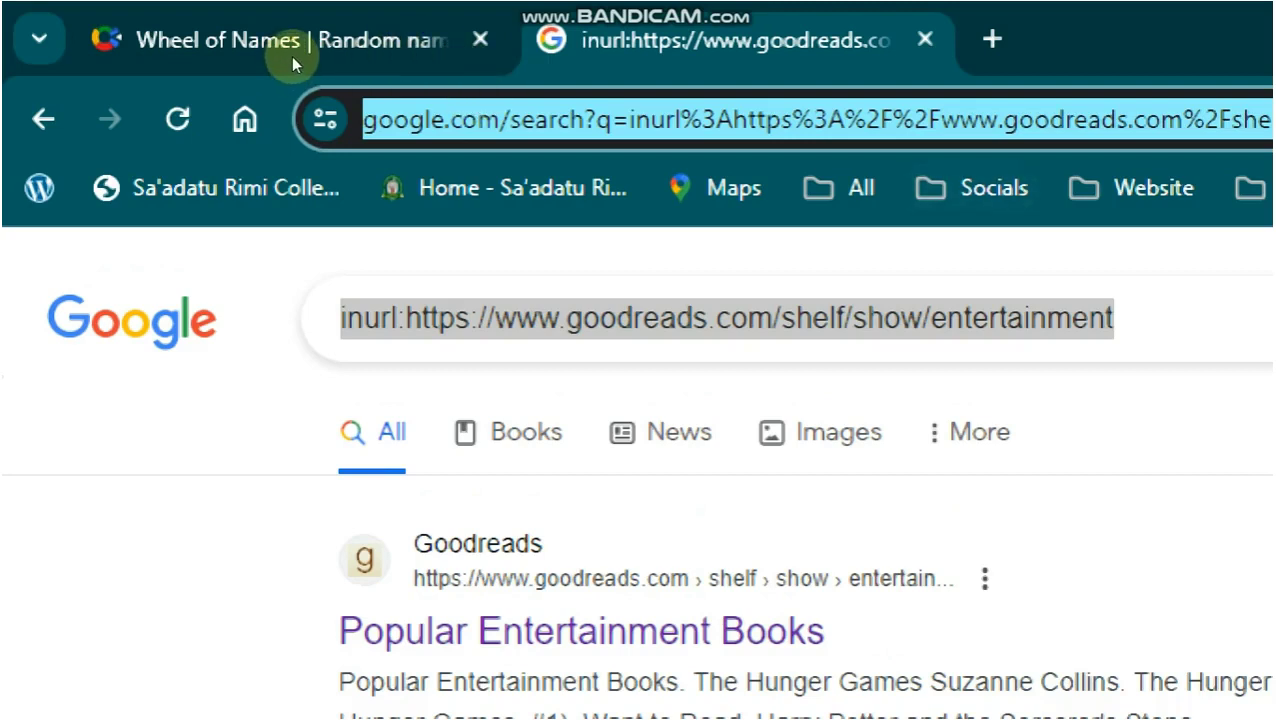
{"action": "key", "text": "ctrl+v"}
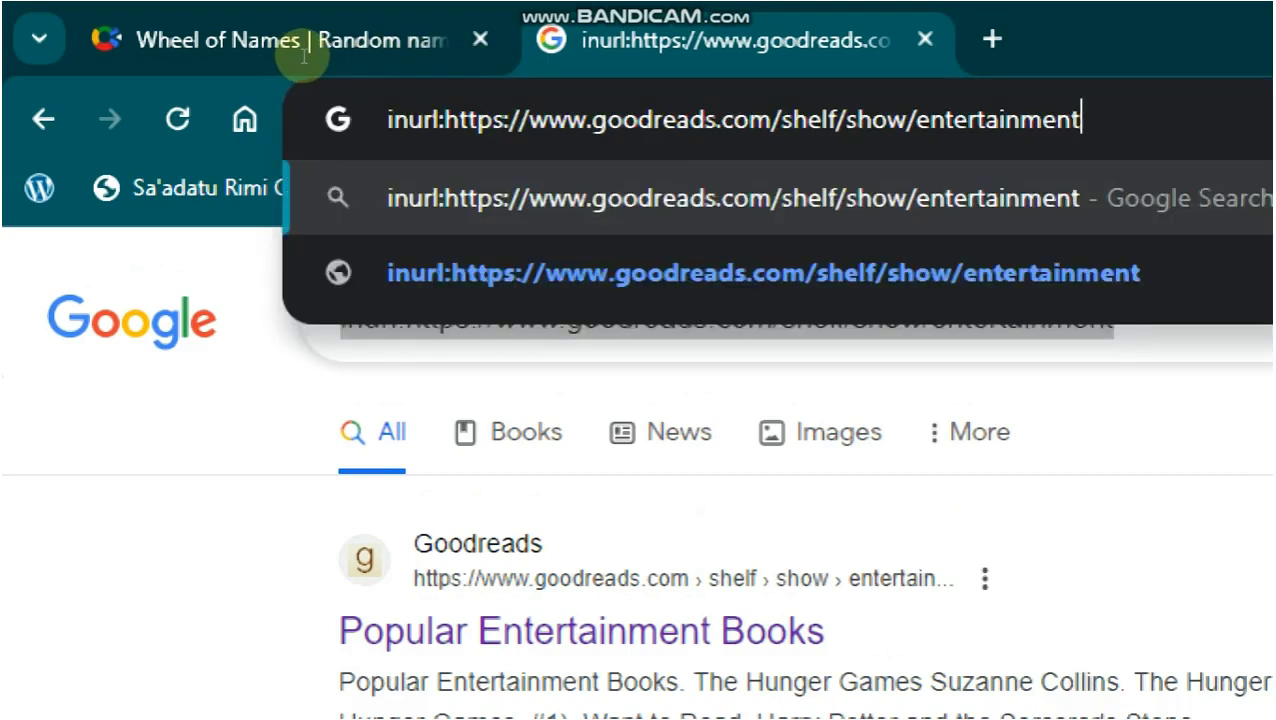
{"action": "key", "text": "Return"}
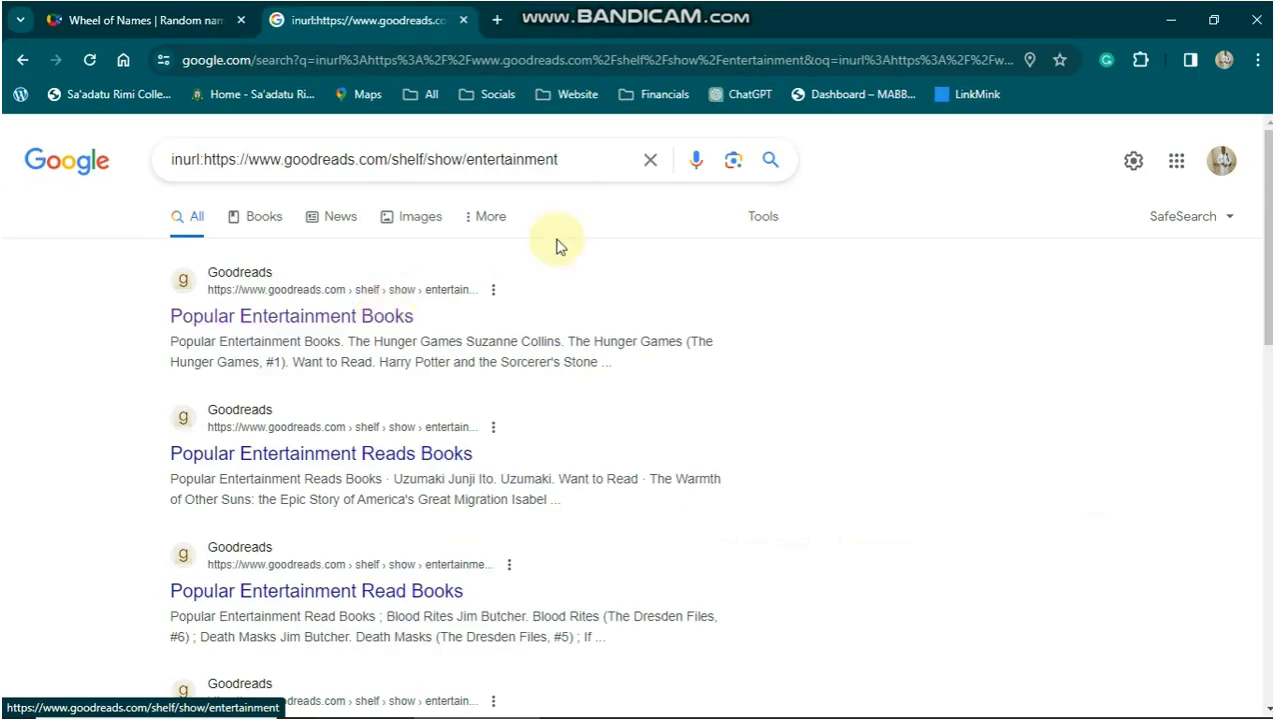
Open the results page's web address for editing at the very end, after "ie=UTF-8"
{"action": "left_click", "coordinate": [720, 60]}
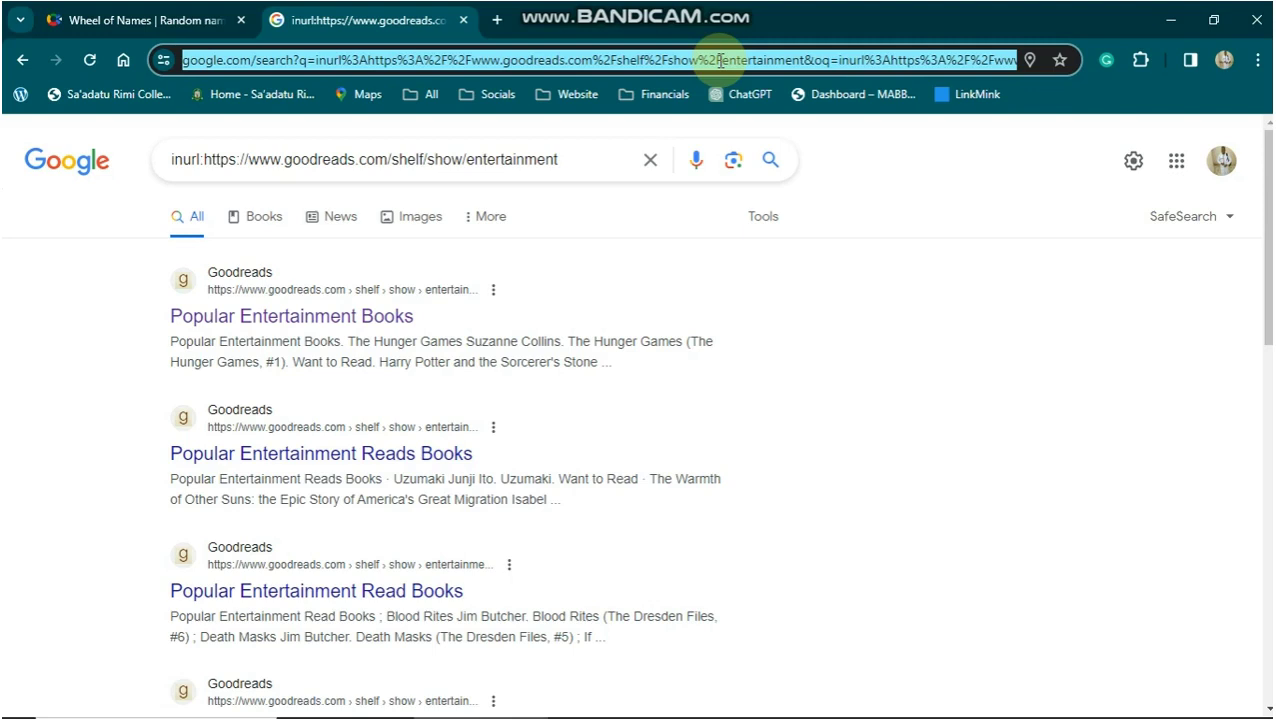
{"action": "key", "text": "End"}
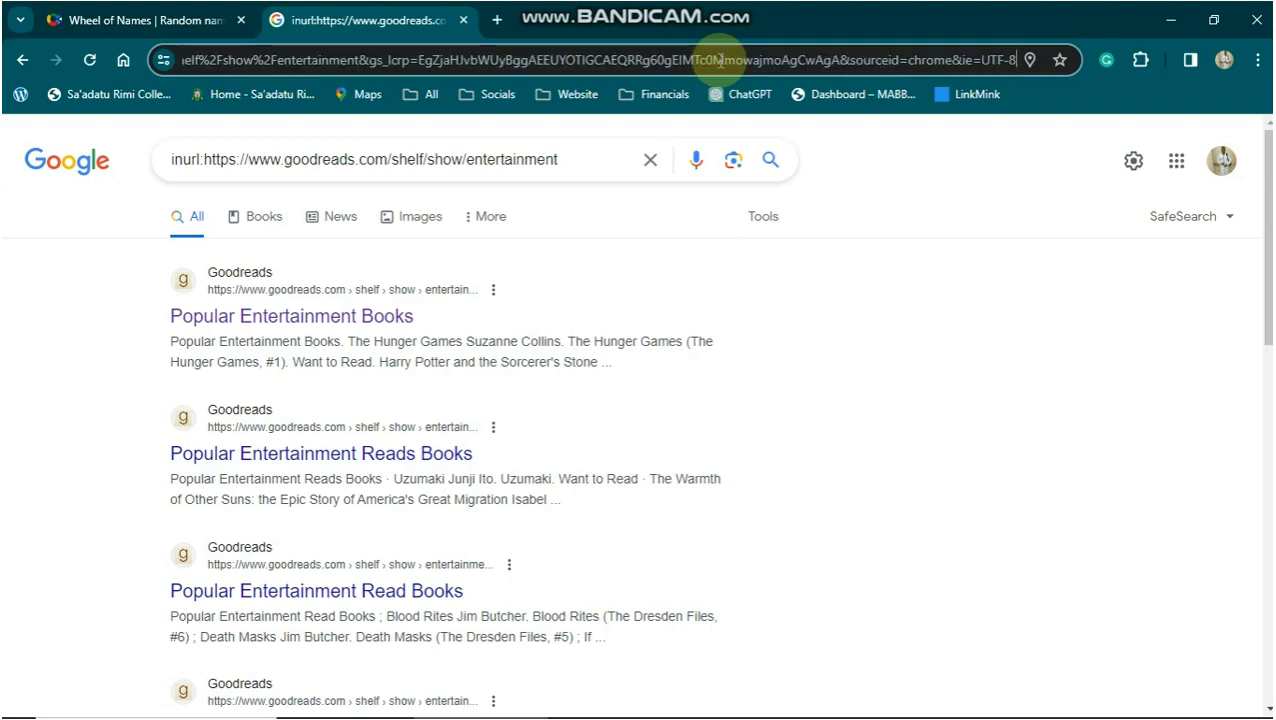